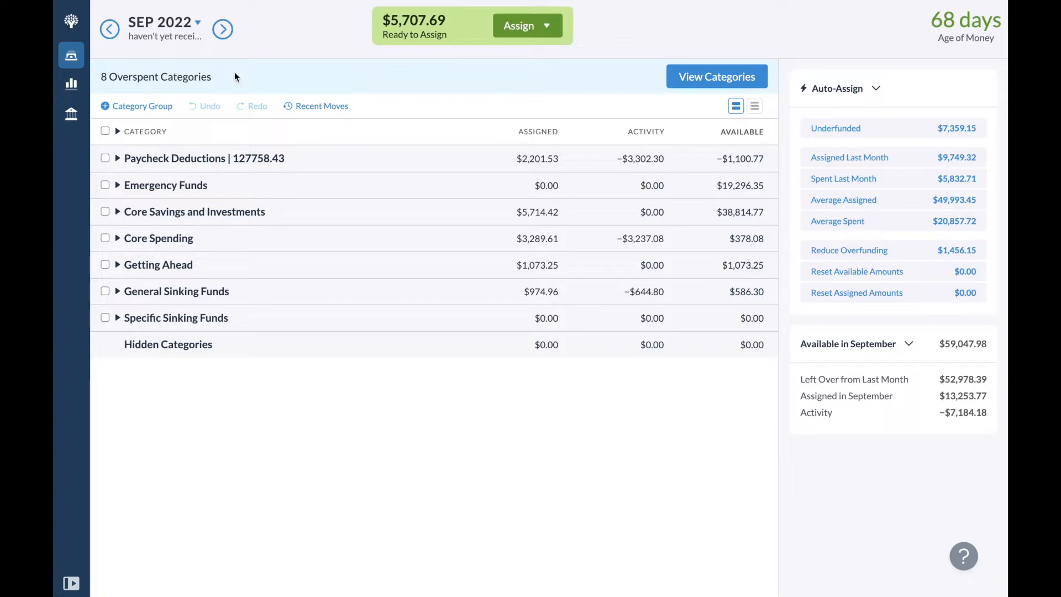
# Step: Auto-assign the underfunded amounts to all Paycheck Deductions categories, and reset their leftover available amounts
pyautogui.click(117, 159)
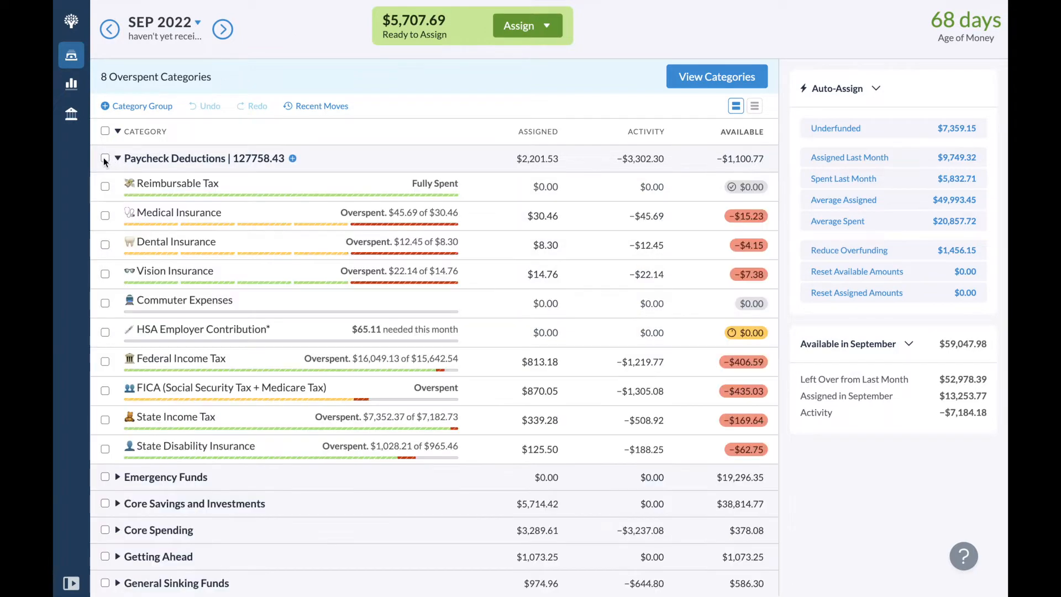
pyautogui.click(108, 158)
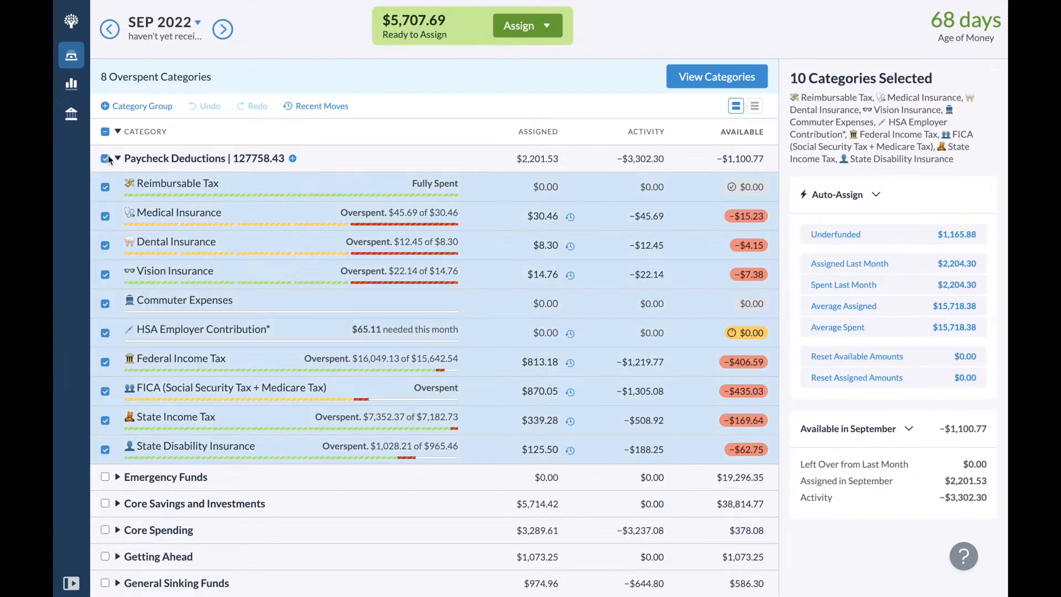
pyautogui.click(932, 238)
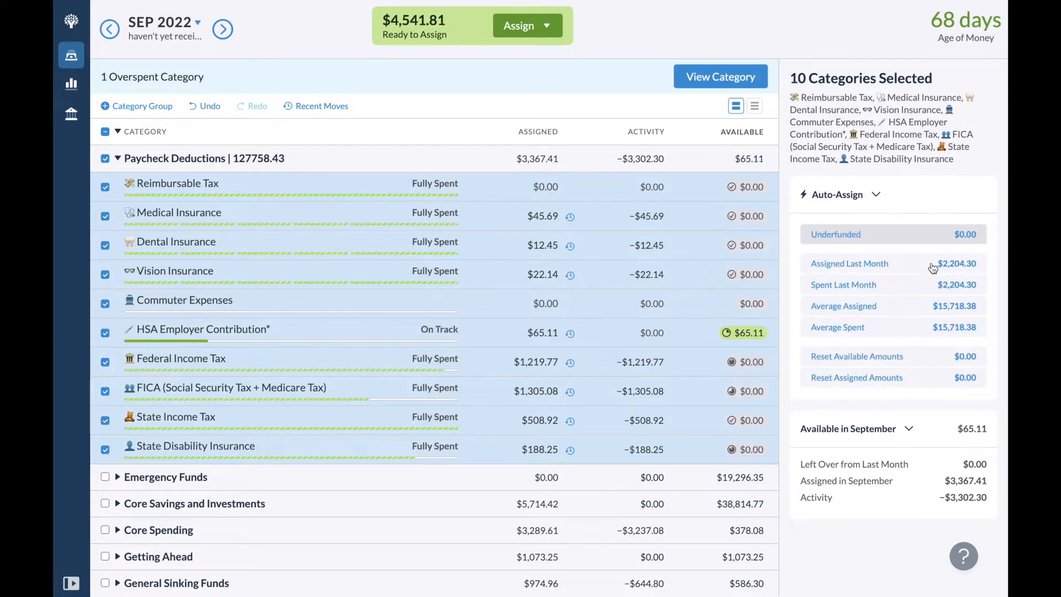
pyautogui.click(933, 358)
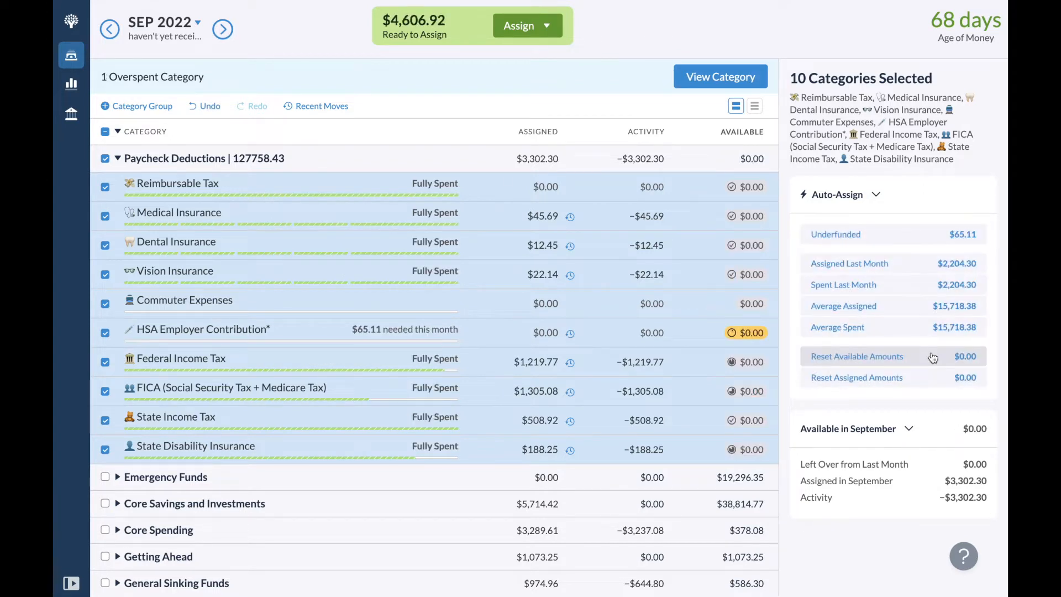
pyautogui.click(105, 159)
pyautogui.click(118, 158)
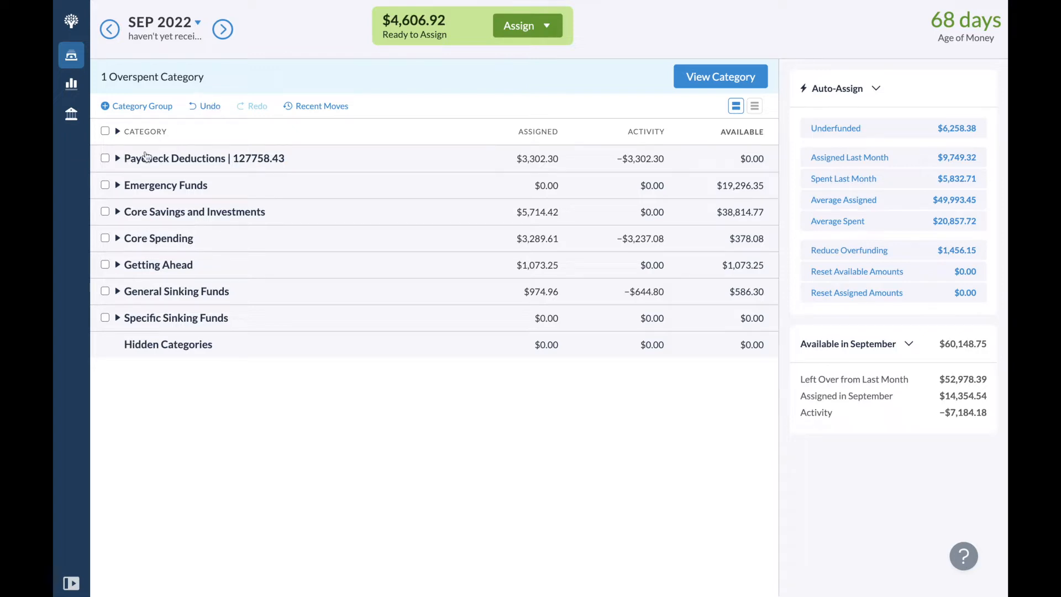
# Step: Add 2568.46 to the amount assigned to 401K Contribution in Core Savings and Investments, and collapse the group
pyautogui.click(116, 210)
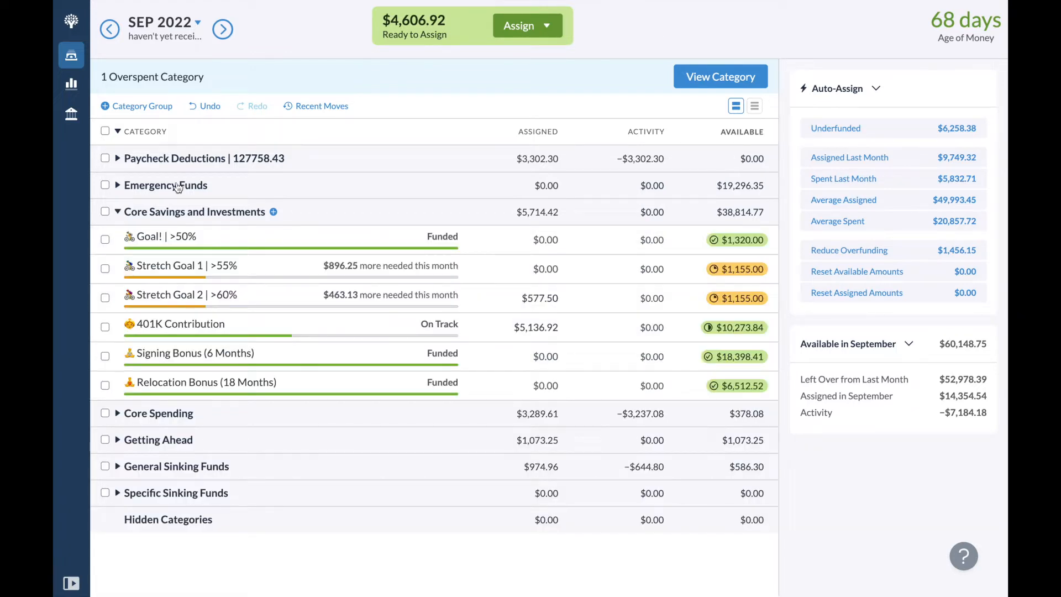
pyautogui.click(556, 329)
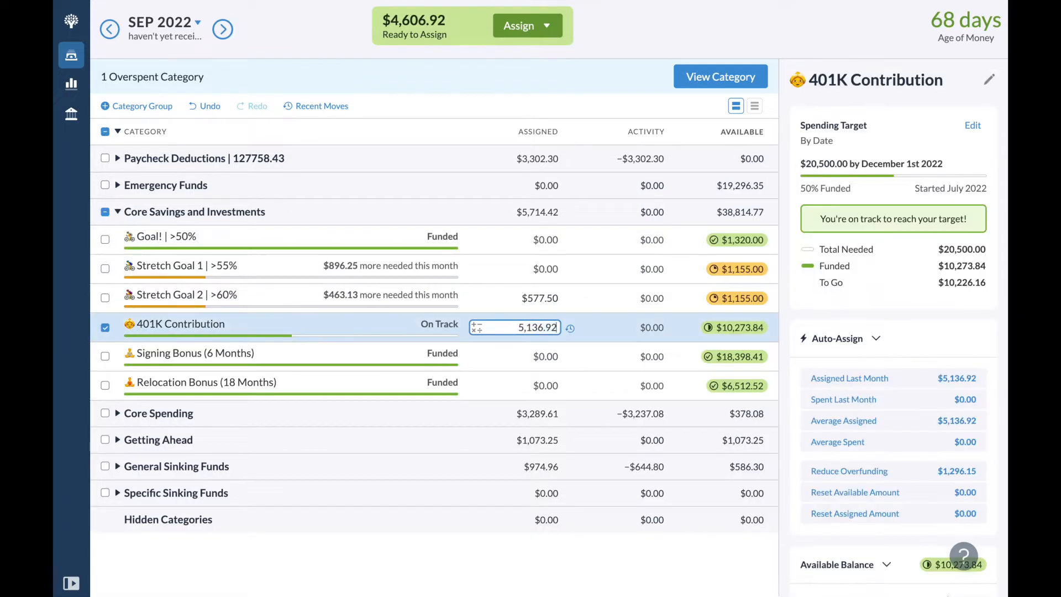
pyautogui.write('+2568.46')
pyautogui.press('Return')
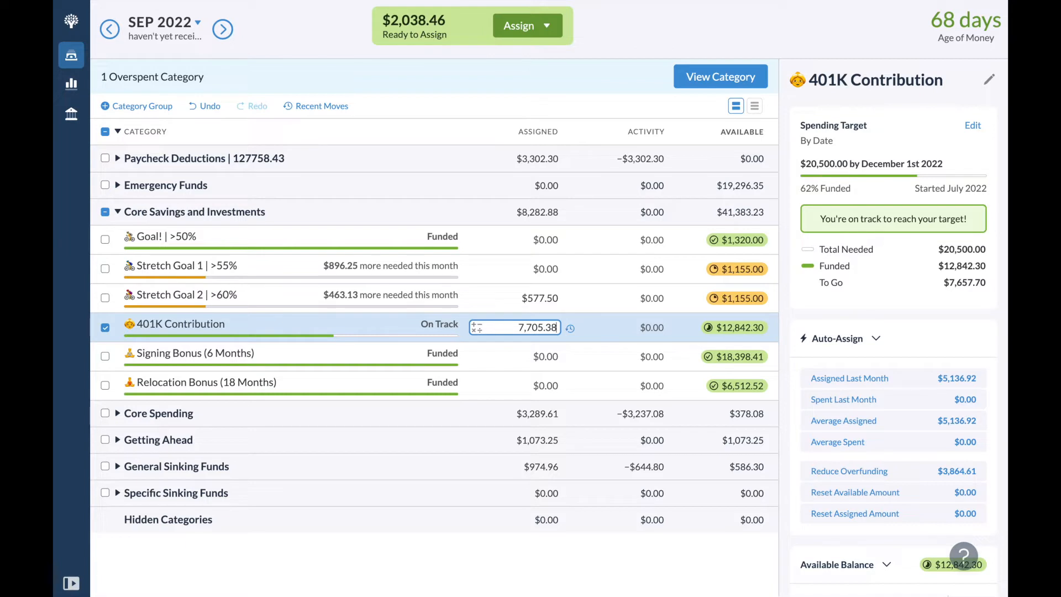
pyautogui.click(105, 327)
pyautogui.click(118, 212)
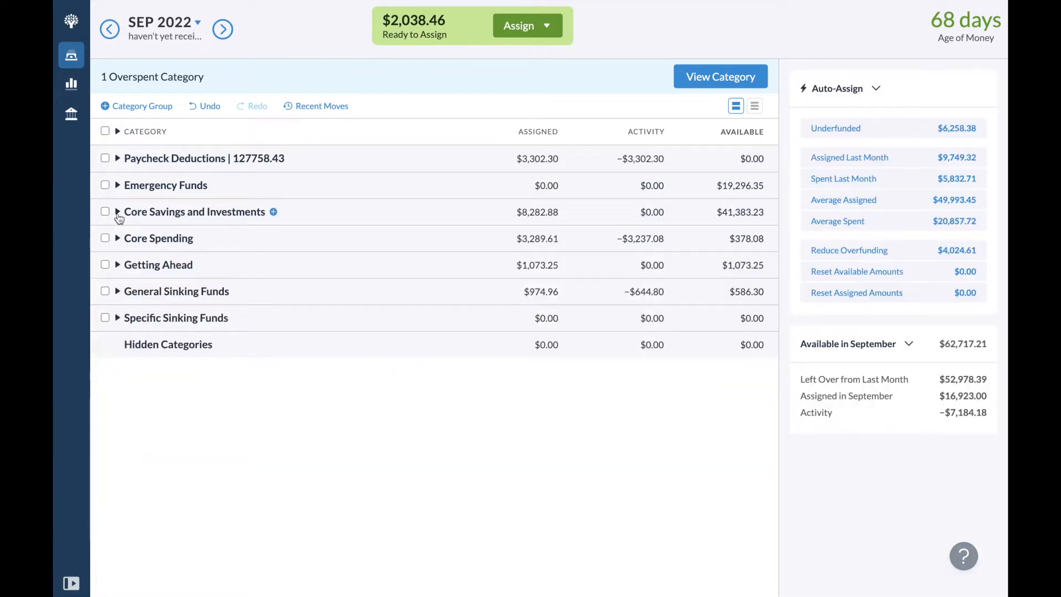
# Step: Cover the Diet overspending in Core Spending with money from Household Utilities
pyautogui.click(117, 239)
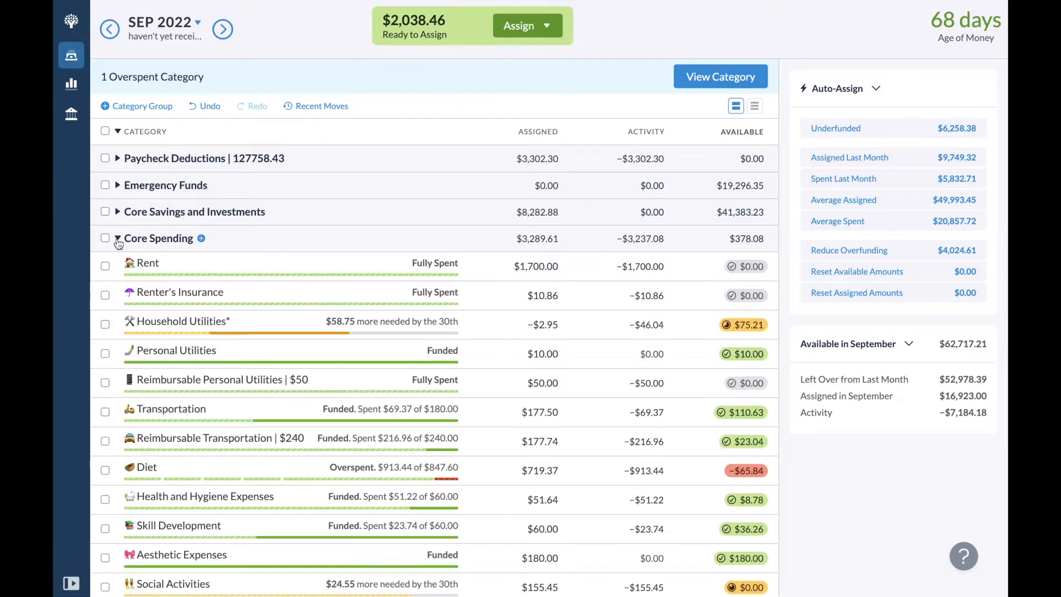
pyautogui.scroll(-1, 489, 266)
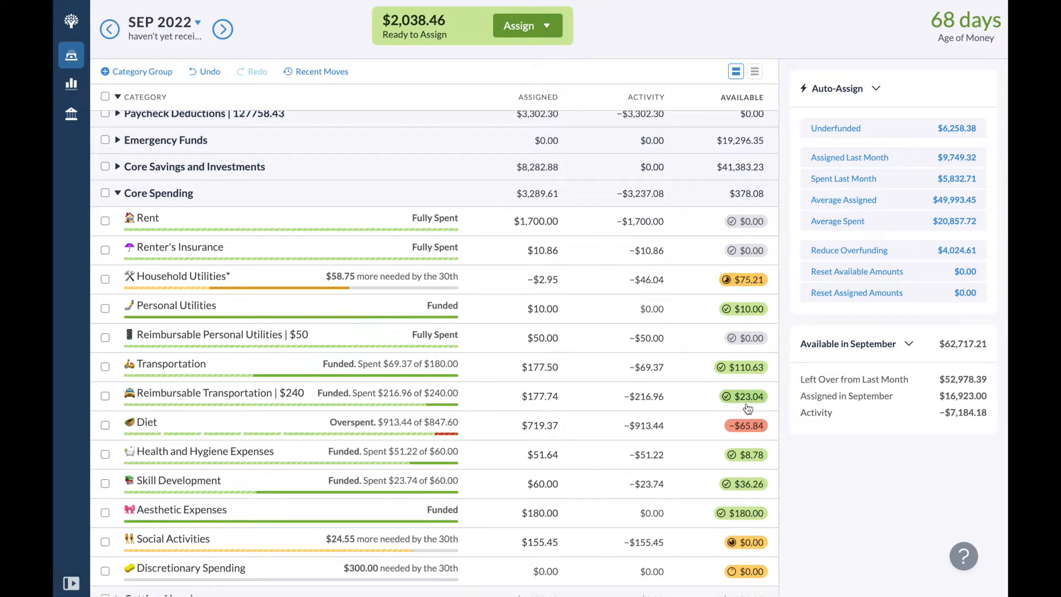
pyautogui.click(747, 425)
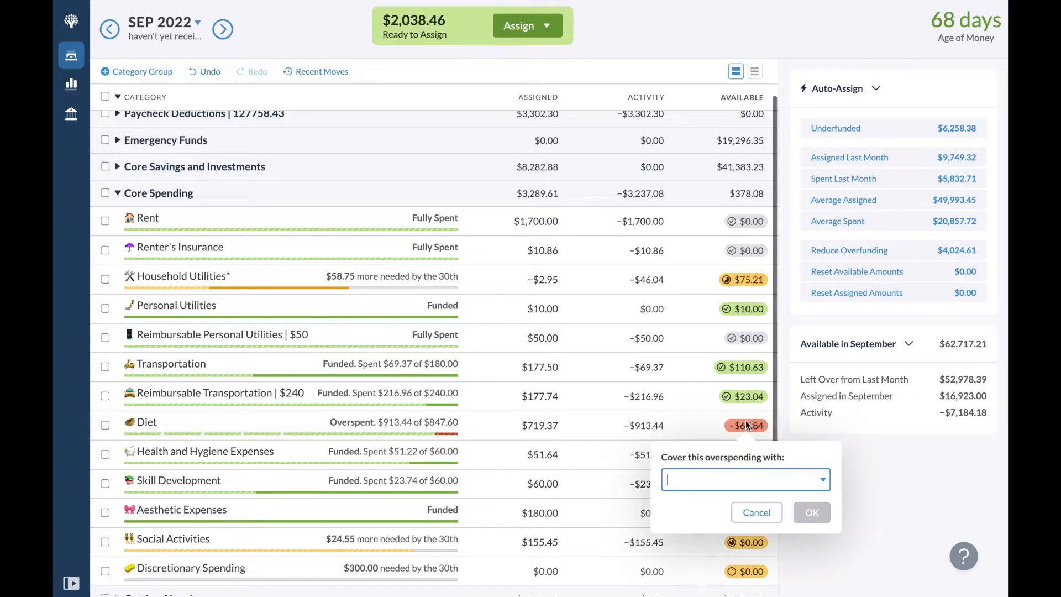
pyautogui.write('hous')
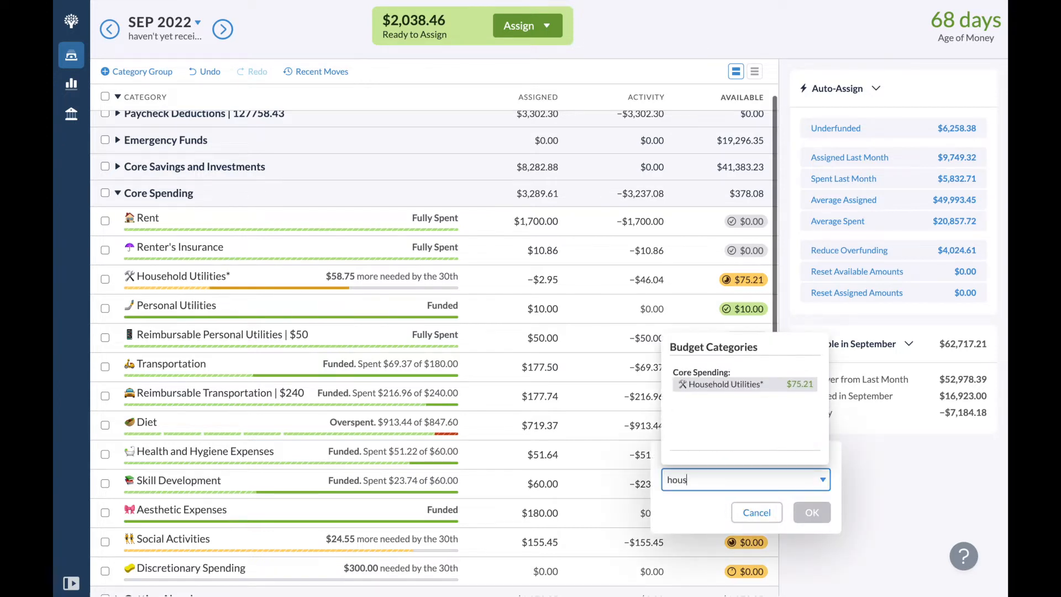
pyautogui.press('Return')
pyautogui.press('Return')
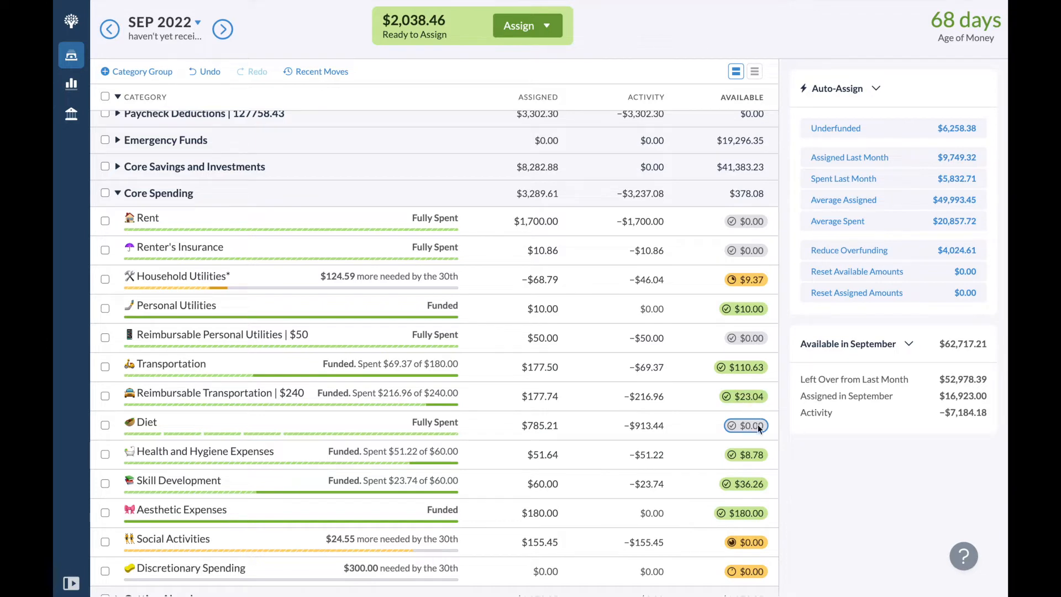
# Step: Move the remaining $9.37 from Household Utilities to Diet
pyautogui.click(748, 281)
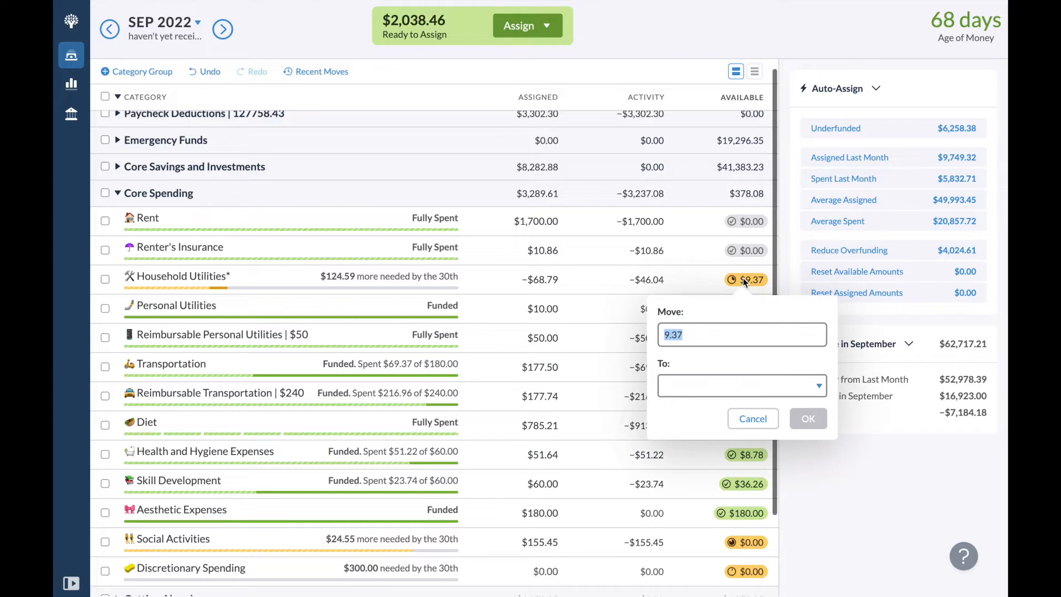
pyautogui.click(690, 380)
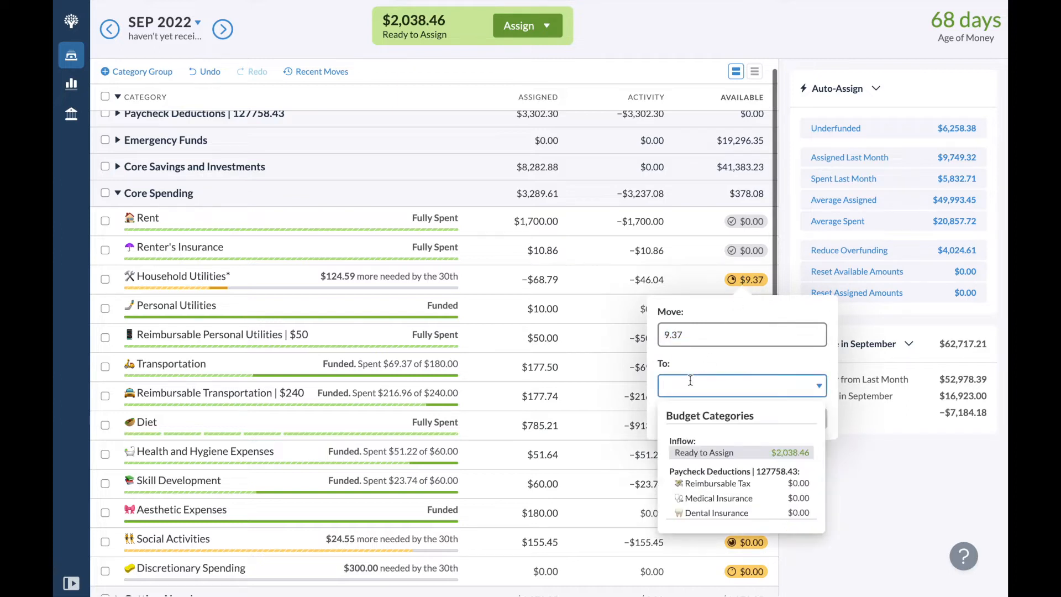
pyautogui.write('diet')
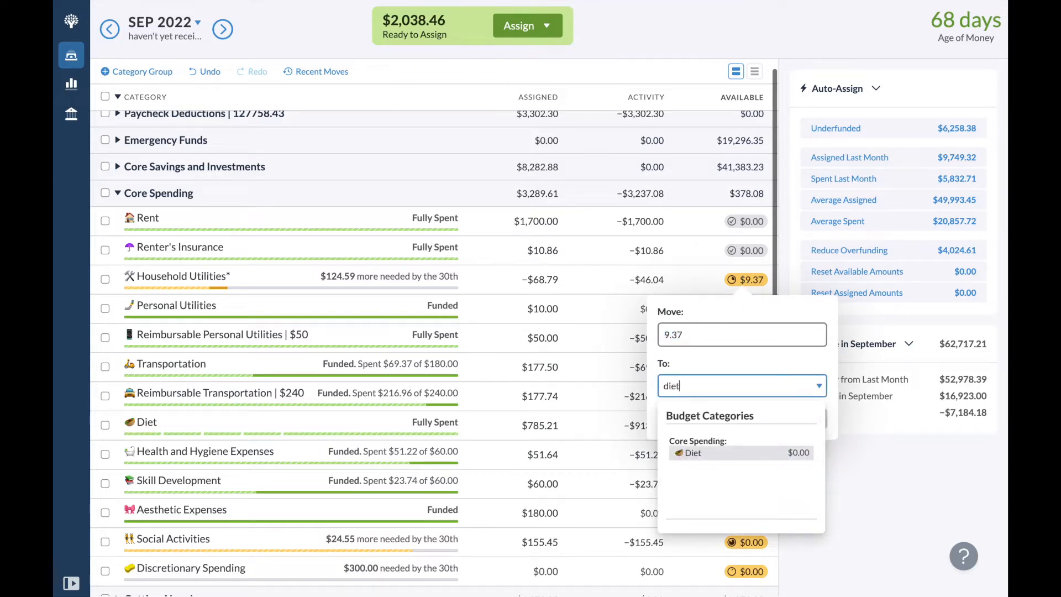
pyautogui.press('Return')
pyautogui.press('Return')
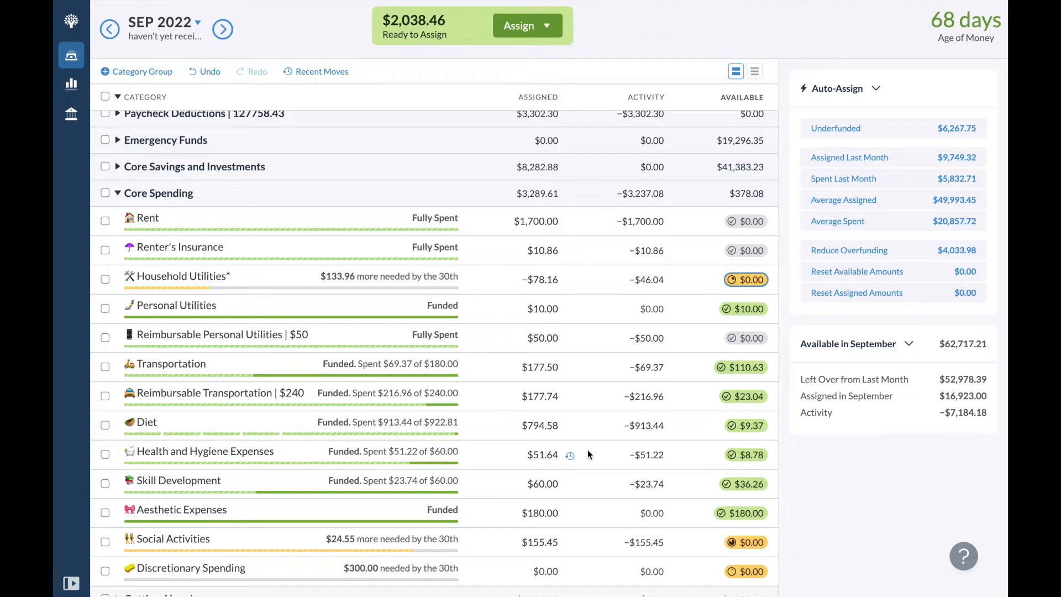
# Step: Manually assign all of the $2,038.46 Ready to Assign to Next Month's Holding in the Getting Ahead group
pyautogui.scroll(-1, 588, 449)
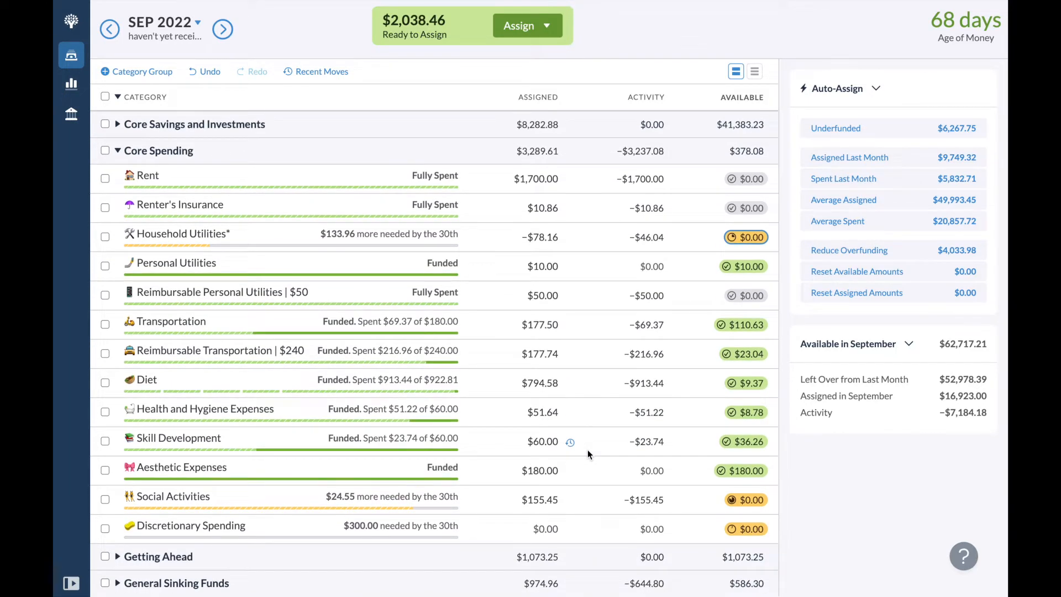
pyautogui.scroll(-1, 588, 450)
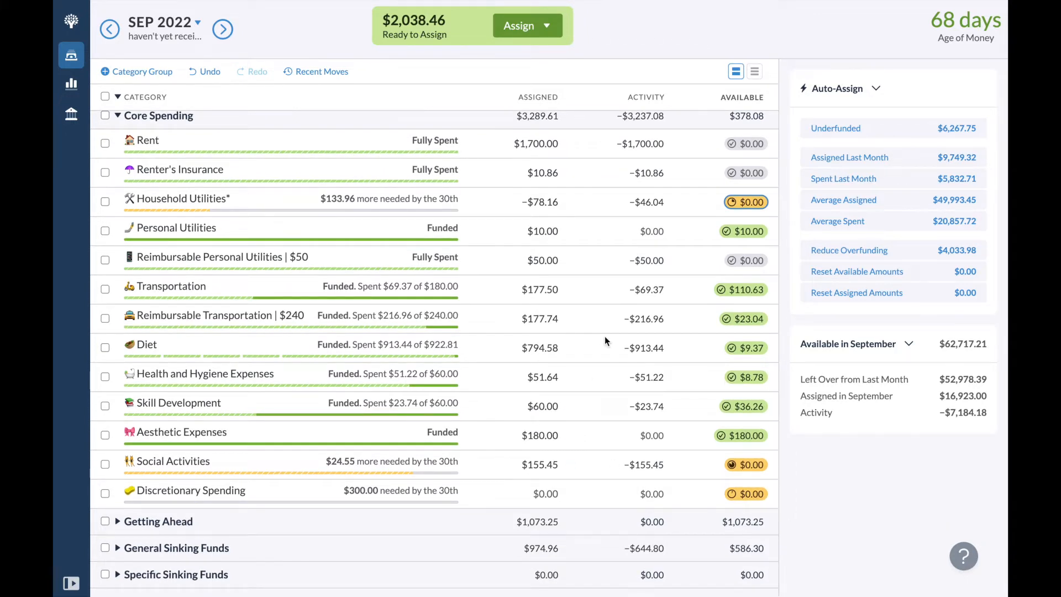
pyautogui.click(117, 116)
pyautogui.click(118, 231)
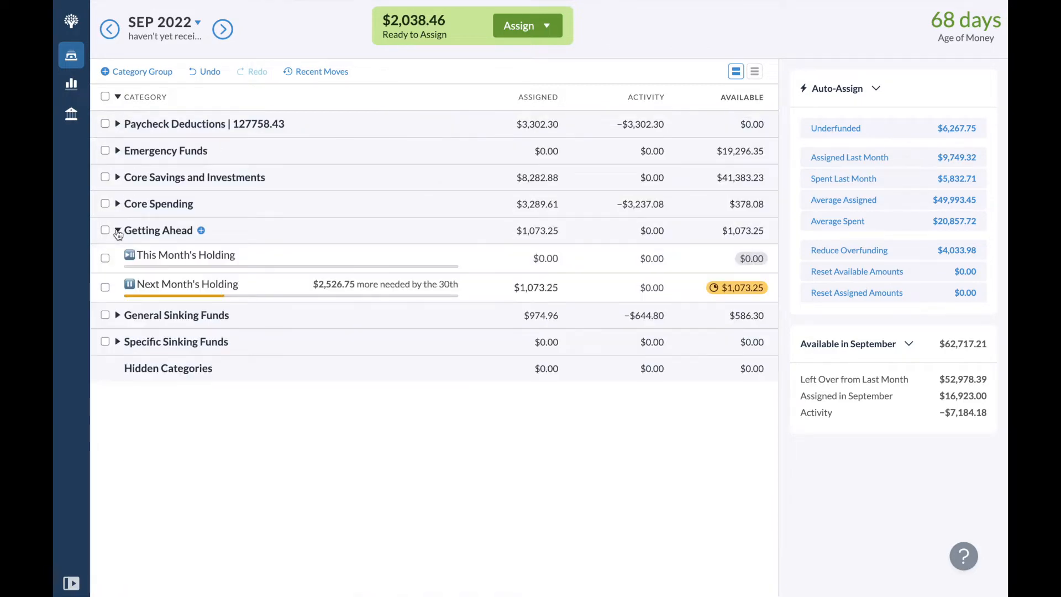
pyautogui.click(553, 287)
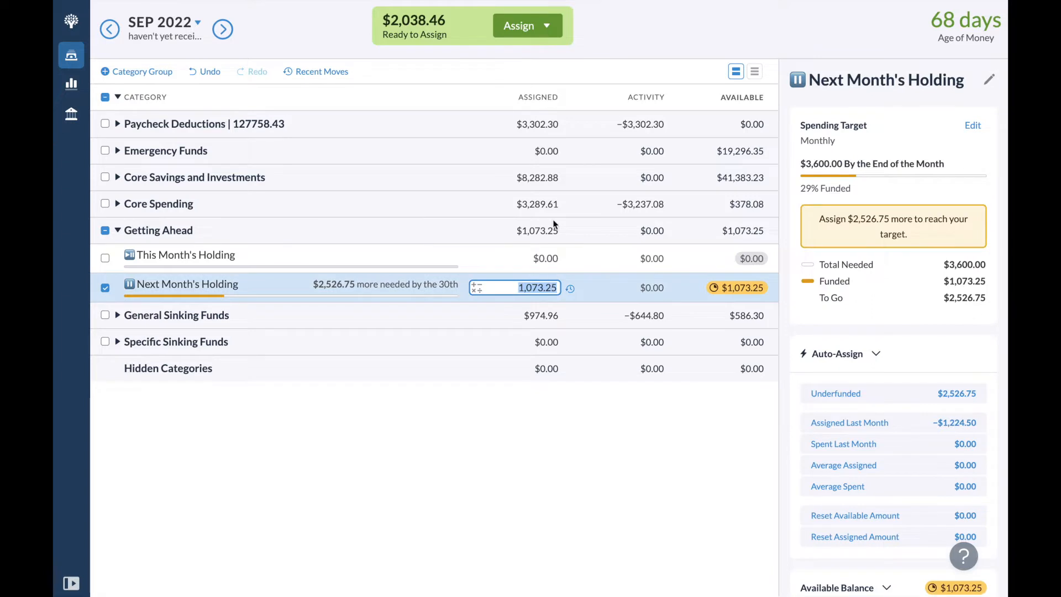
pyautogui.click(555, 25)
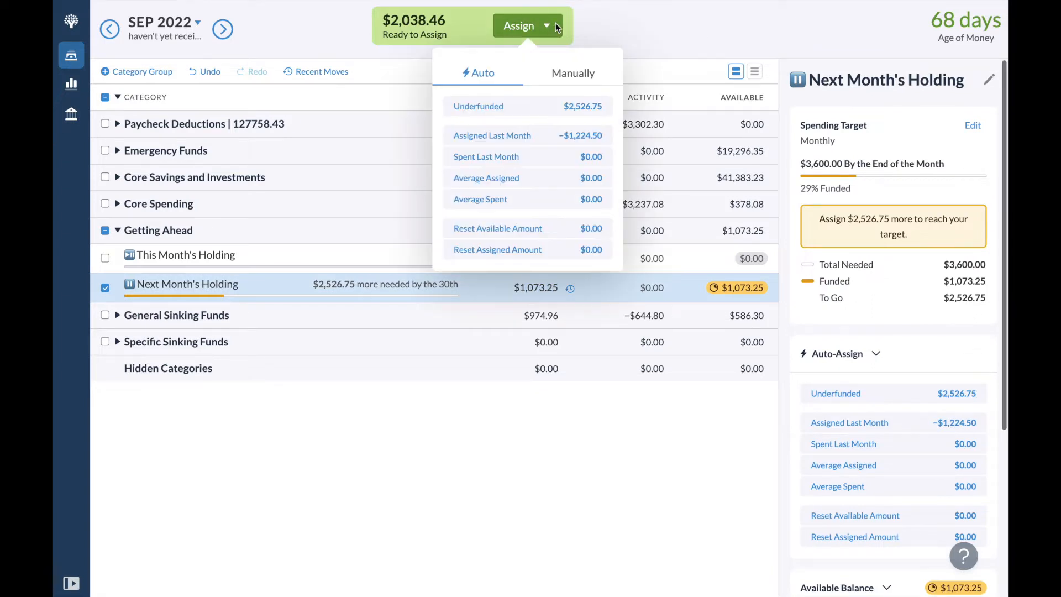
pyautogui.click(553, 26)
pyautogui.click(553, 26)
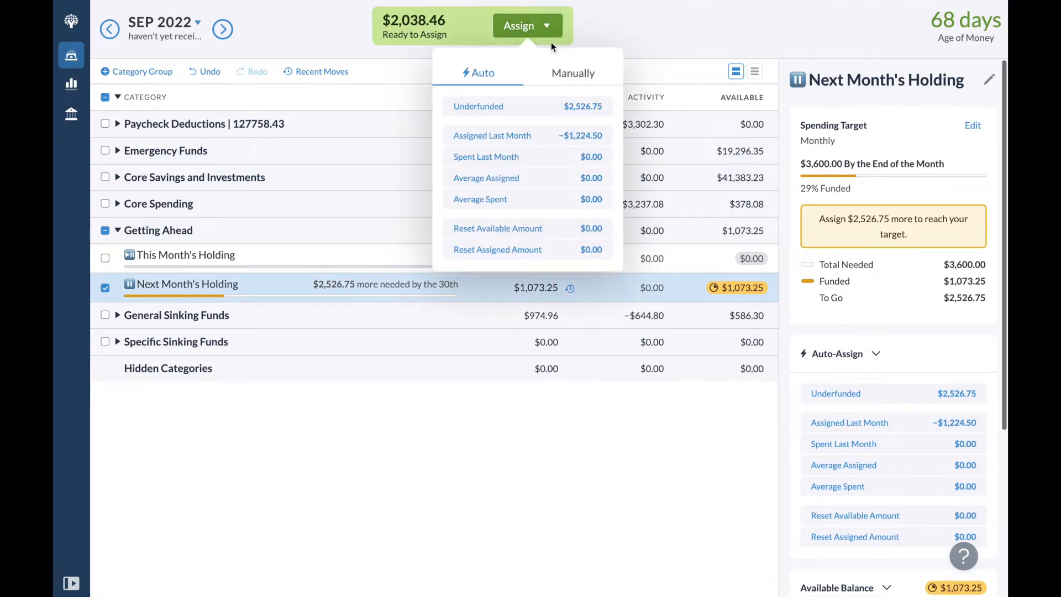
pyautogui.click(558, 79)
pyautogui.click(496, 173)
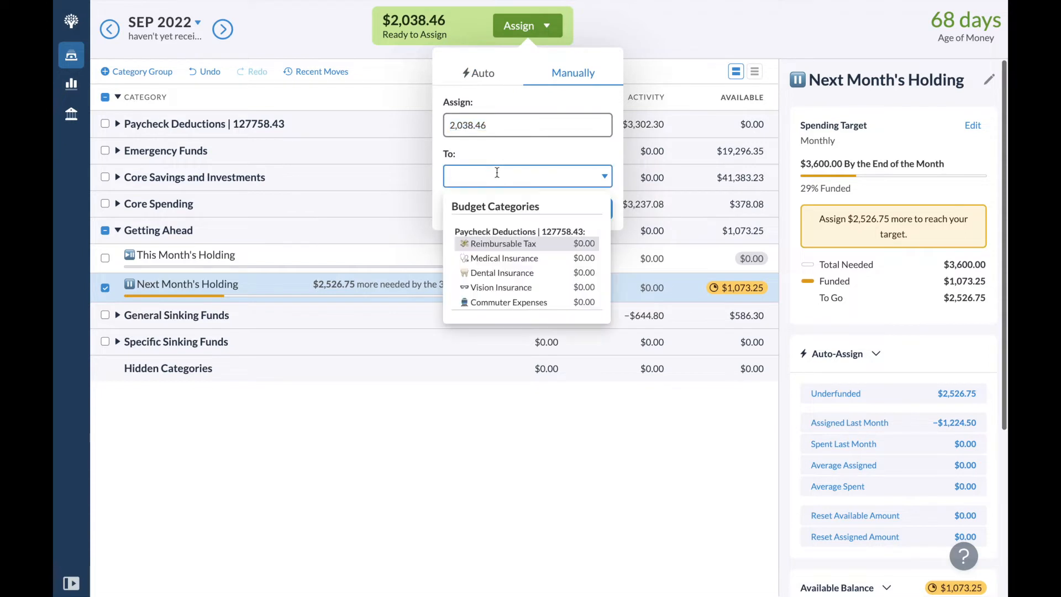
pyautogui.write('nex')
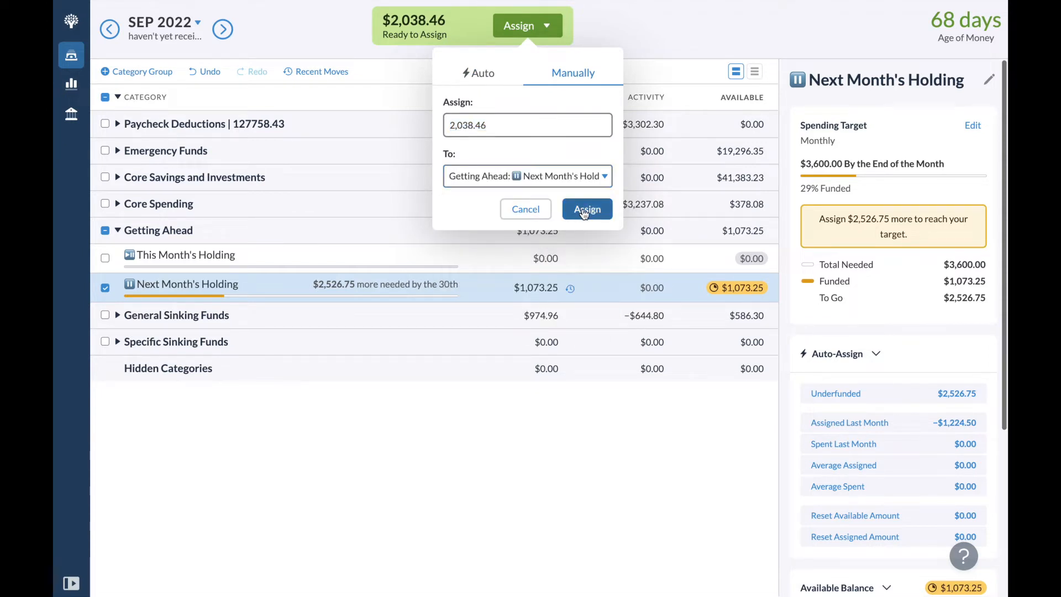
pyautogui.click(583, 210)
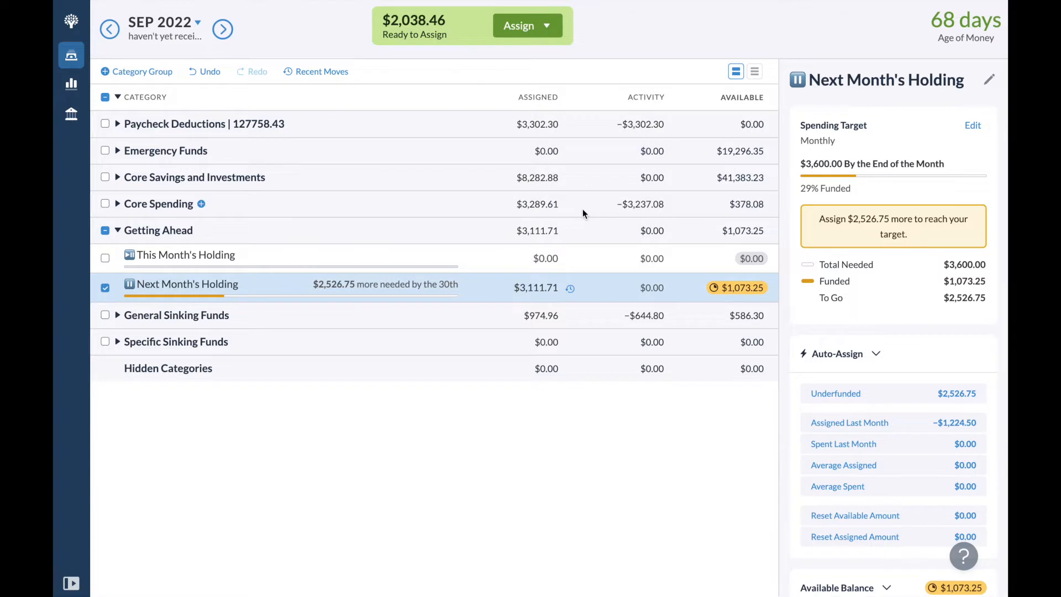
# Step: Switch the budget to October 2022, collapse Getting Ahead and expand the Core Spending group
pyautogui.click(223, 30)
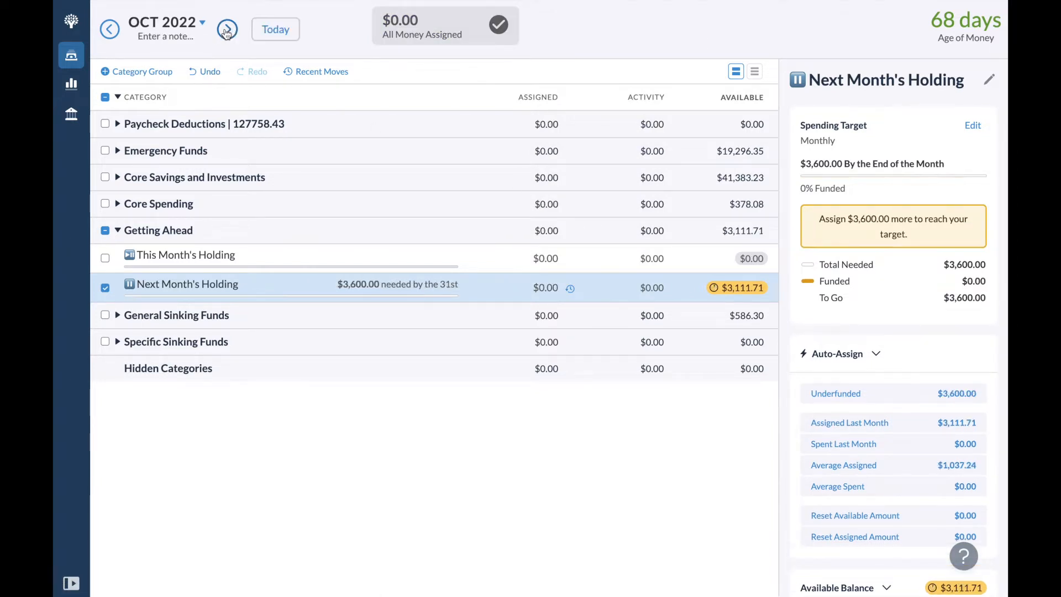
pyautogui.click(105, 287)
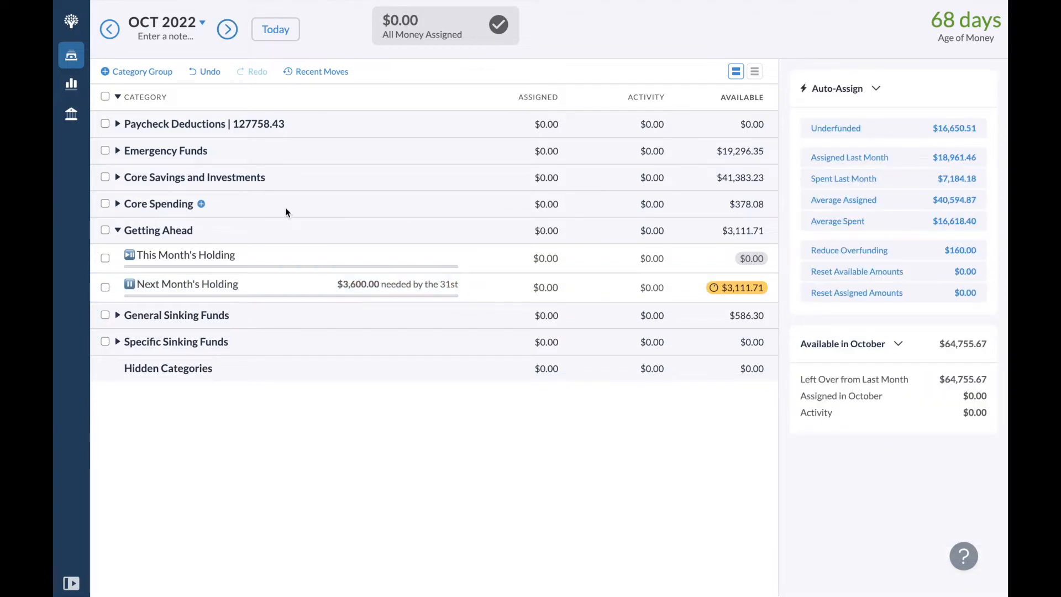
pyautogui.click(118, 231)
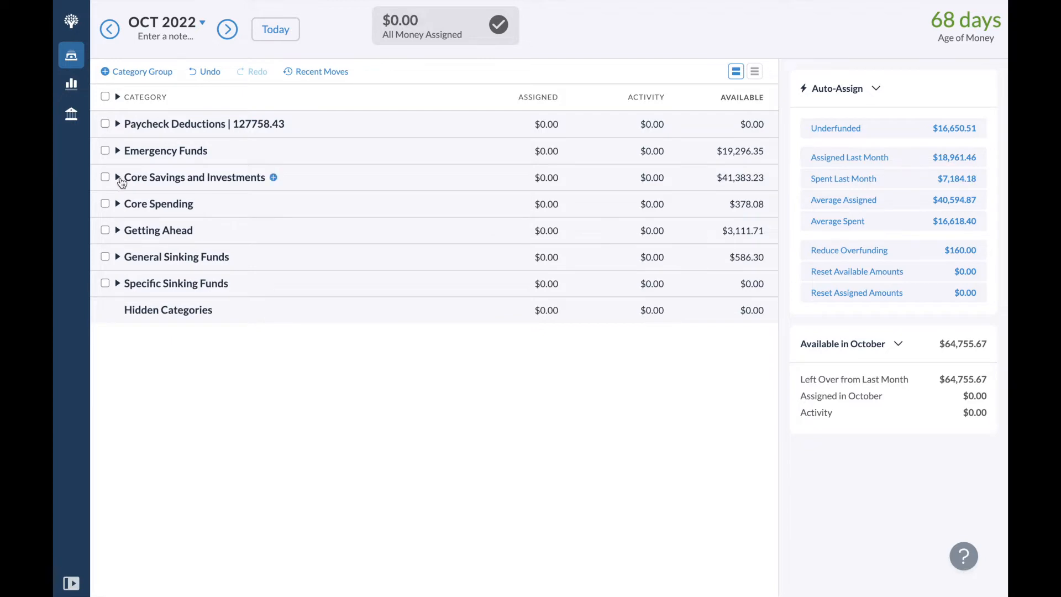
pyautogui.click(118, 177)
pyautogui.click(118, 178)
pyautogui.click(118, 204)
pyautogui.scroll(-1, 433, 214)
# Step: Set the monthly spending target of Household Utilities to $60, save it and deselect the category
pyautogui.click(458, 166)
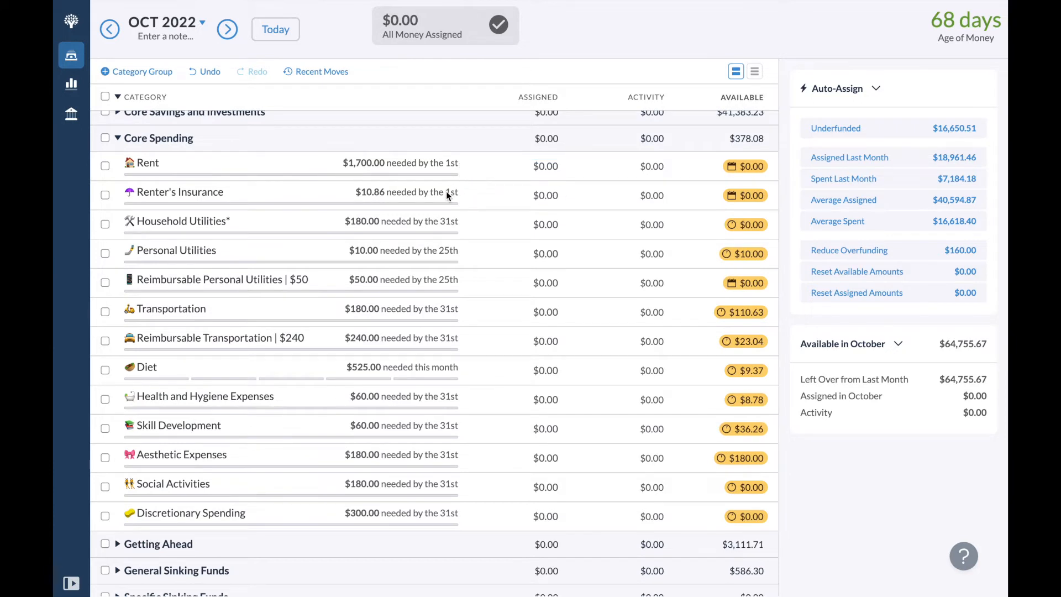
pyautogui.click(429, 213)
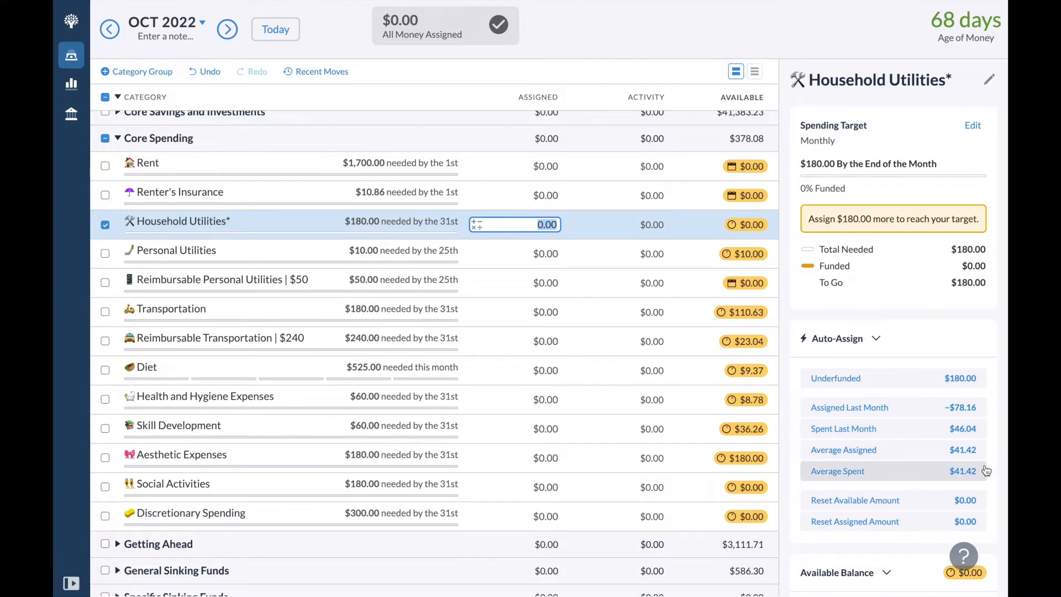
pyautogui.click(972, 126)
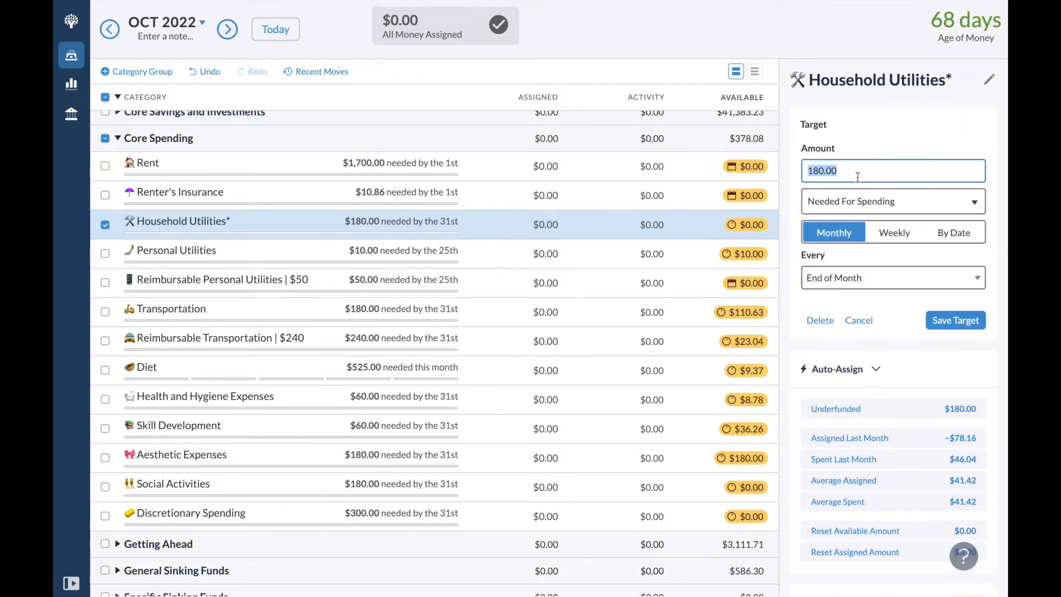
pyautogui.write('60')
pyautogui.press('Return')
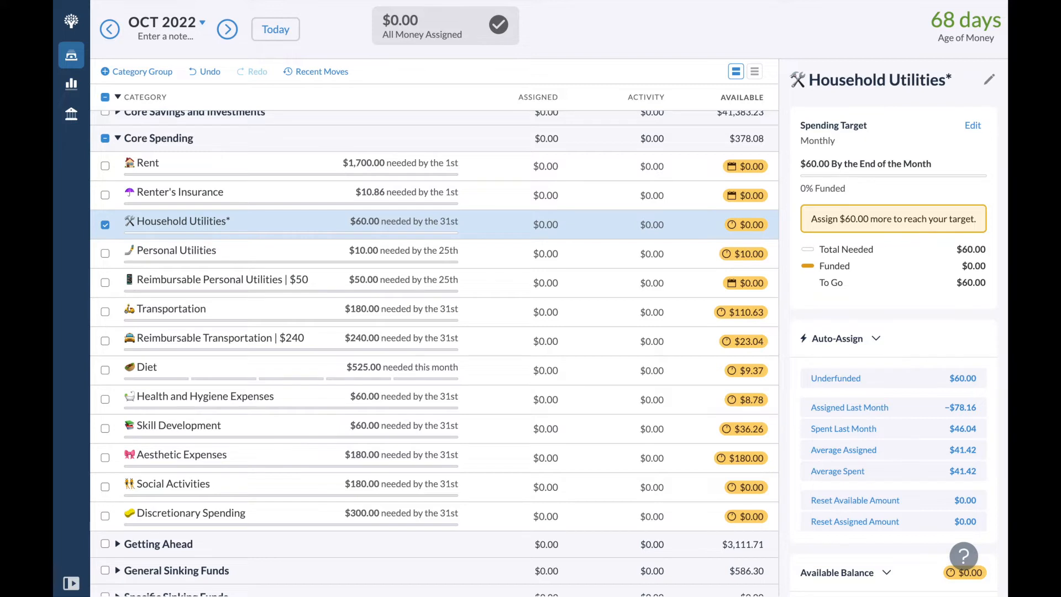
pyautogui.click(105, 224)
# Step: Check the Personal Utilities category, set Transportation's monthly spending target to $90, and leave no category selected
pyautogui.click(105, 253)
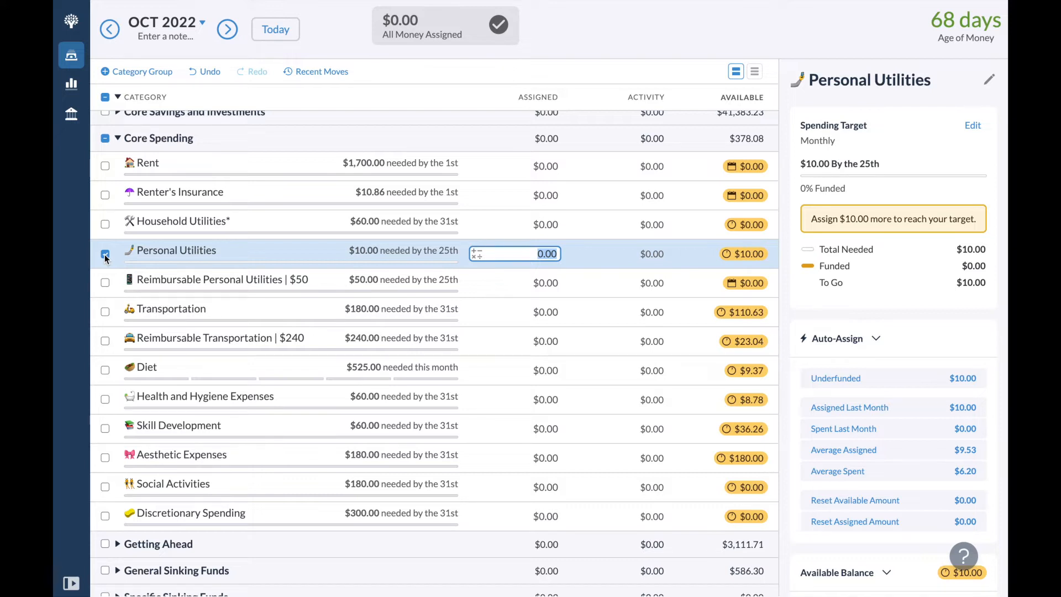
pyautogui.click(105, 255)
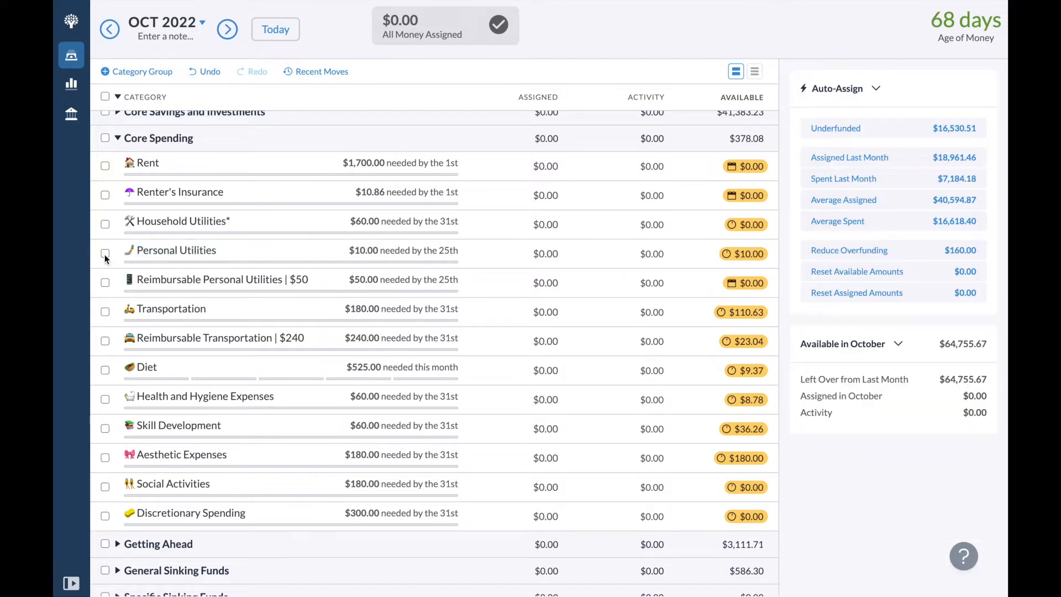
pyautogui.click(105, 312)
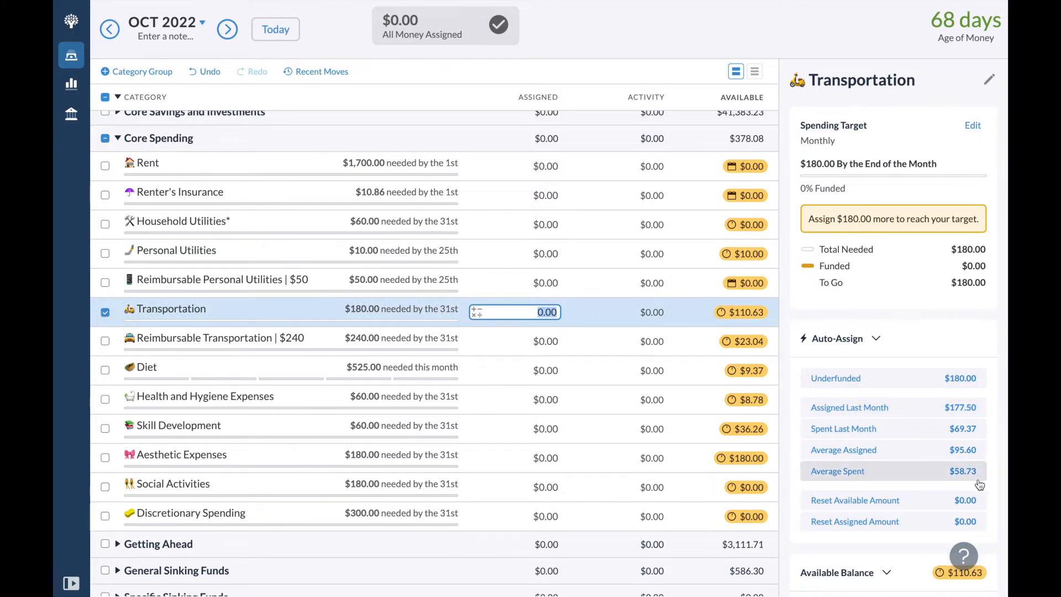
pyautogui.click(974, 131)
pyautogui.click(819, 171)
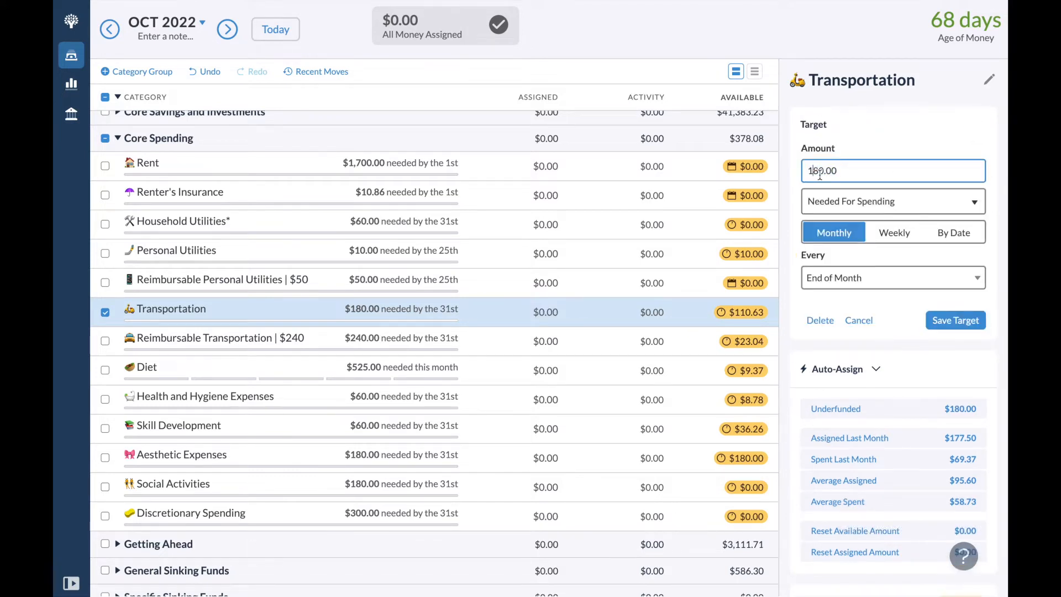
pyautogui.press('BackSpace')
pyautogui.press('BackSpace')
pyautogui.write('9')
pyautogui.press('Return')
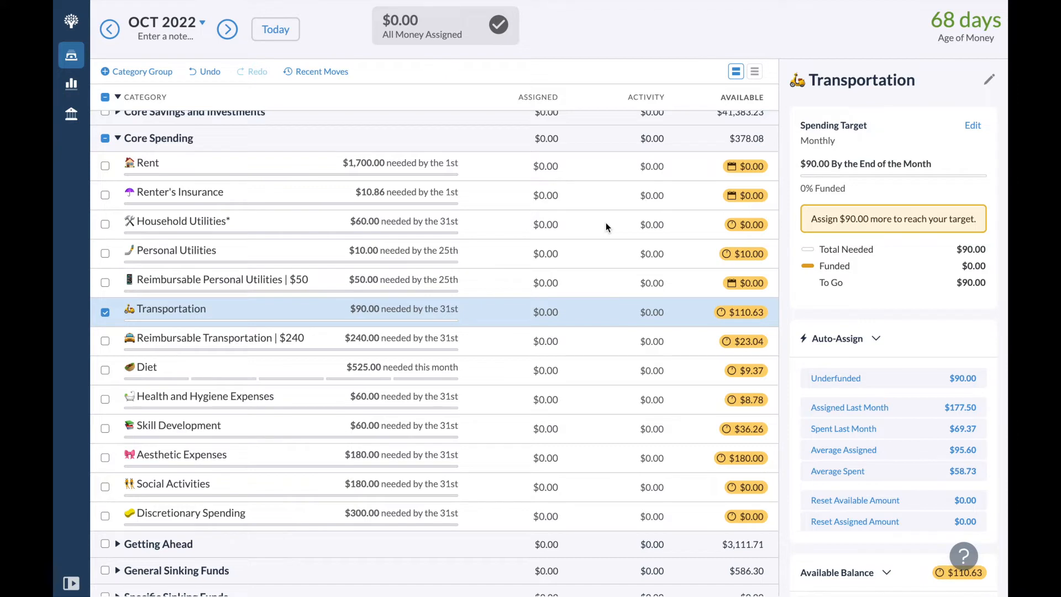
pyautogui.click(105, 312)
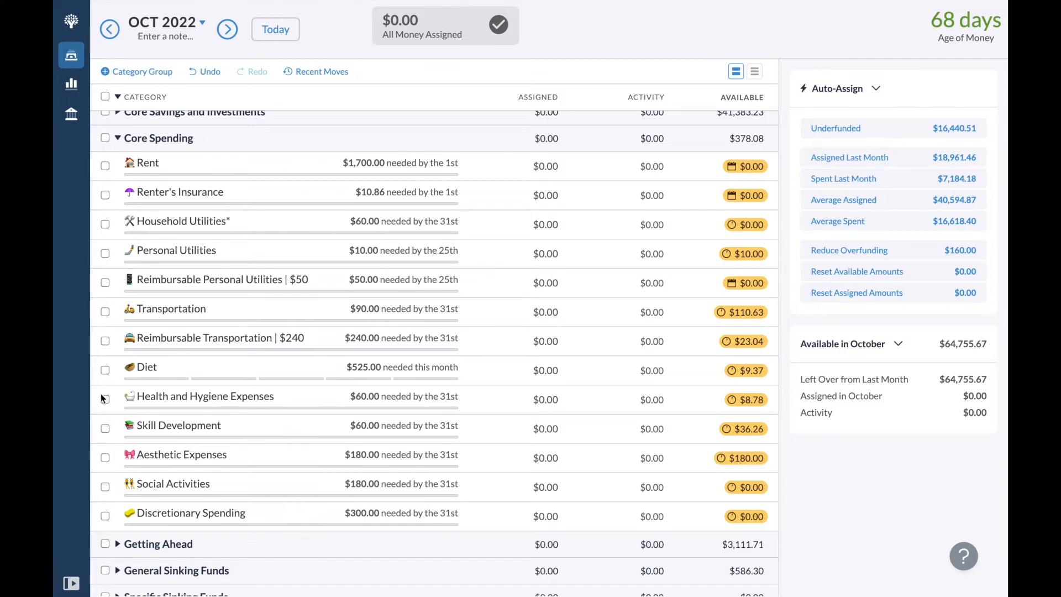
# Step: Review the spending targets and past spending of Health and Hygiene Expenses and of Skill Development
pyautogui.click(117, 402)
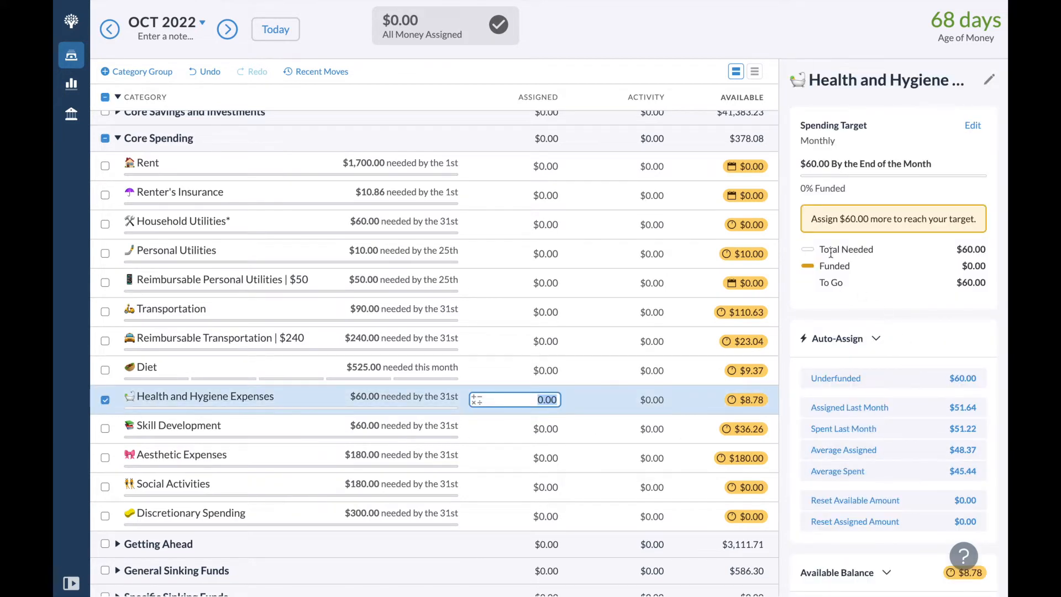
pyautogui.click(105, 401)
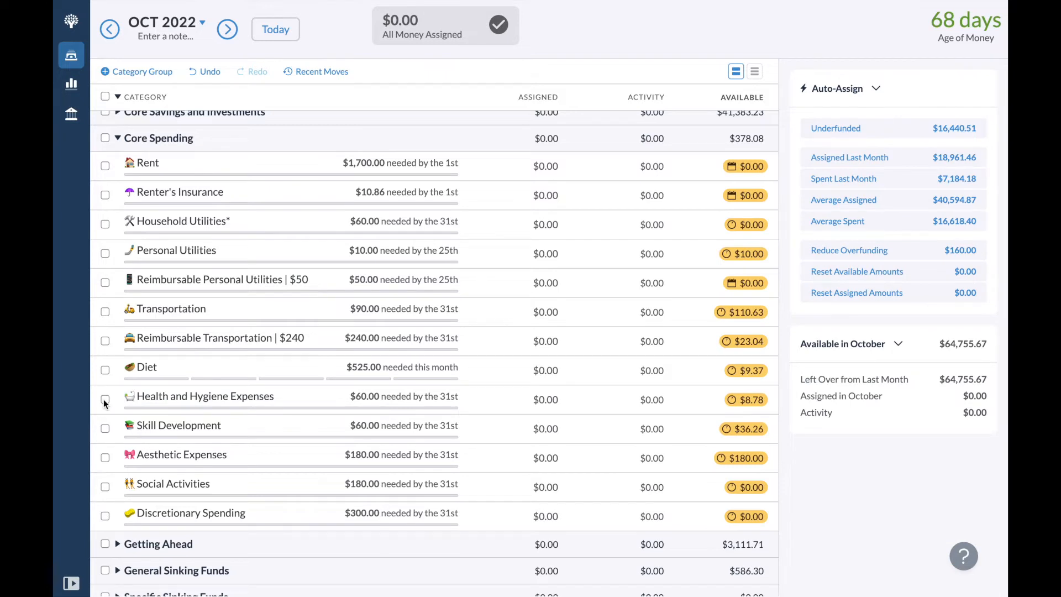
pyautogui.click(109, 426)
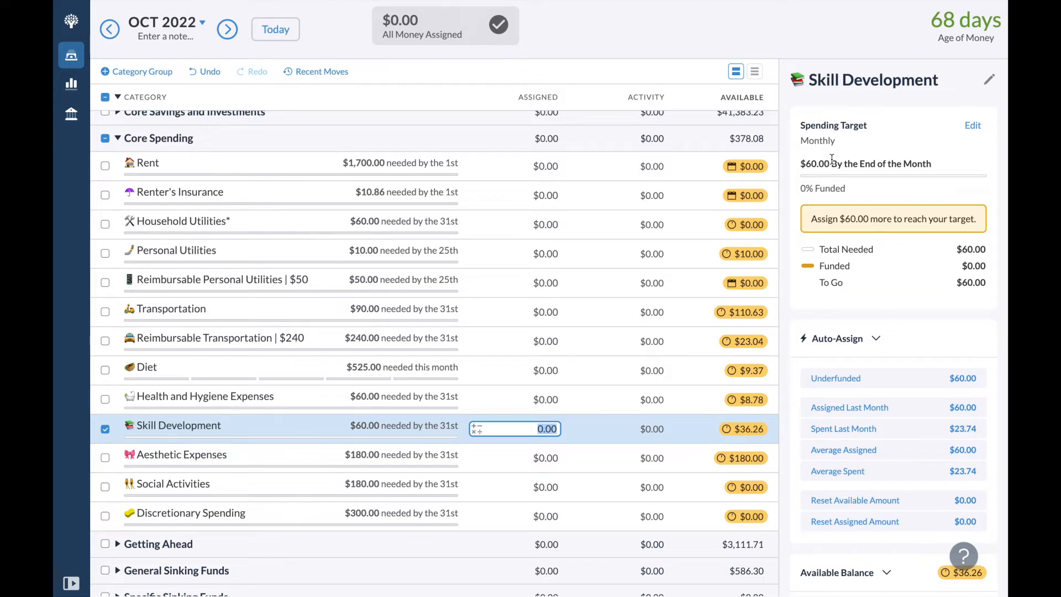
pyautogui.click(106, 427)
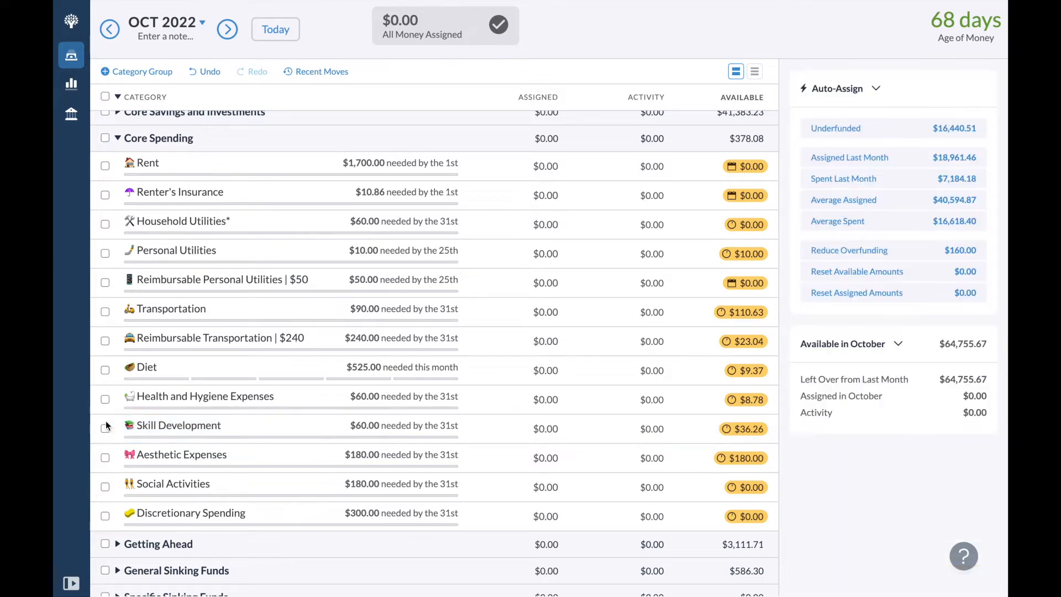
# Step: Set the monthly spending target of Aesthetic Expenses to $90, save it and deselect the category
pyautogui.click(112, 452)
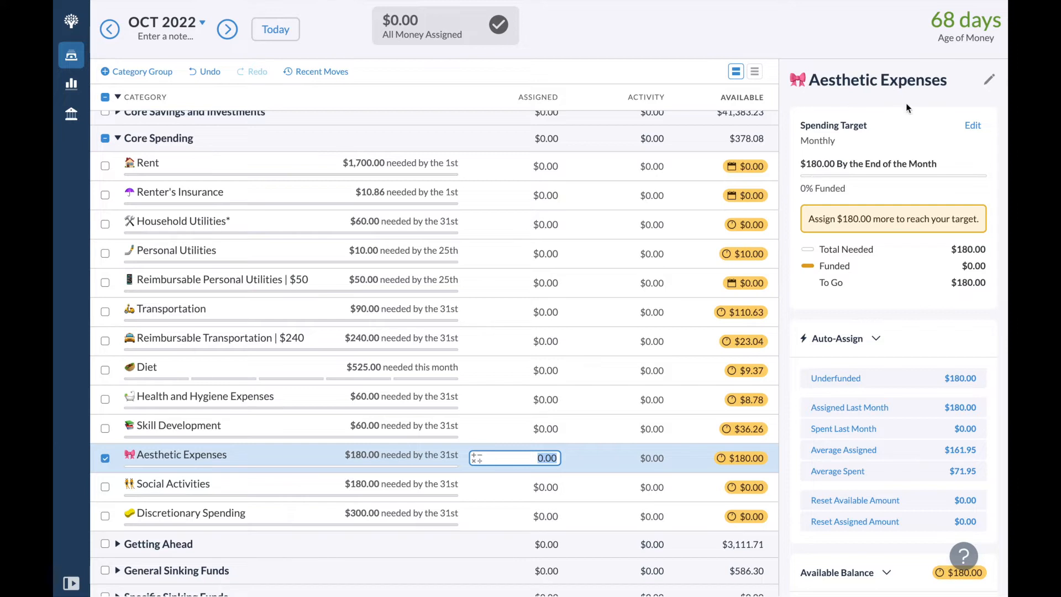
pyautogui.click(972, 125)
pyautogui.click(815, 172)
pyautogui.press('BackSpace')
pyautogui.press('BackSpace')
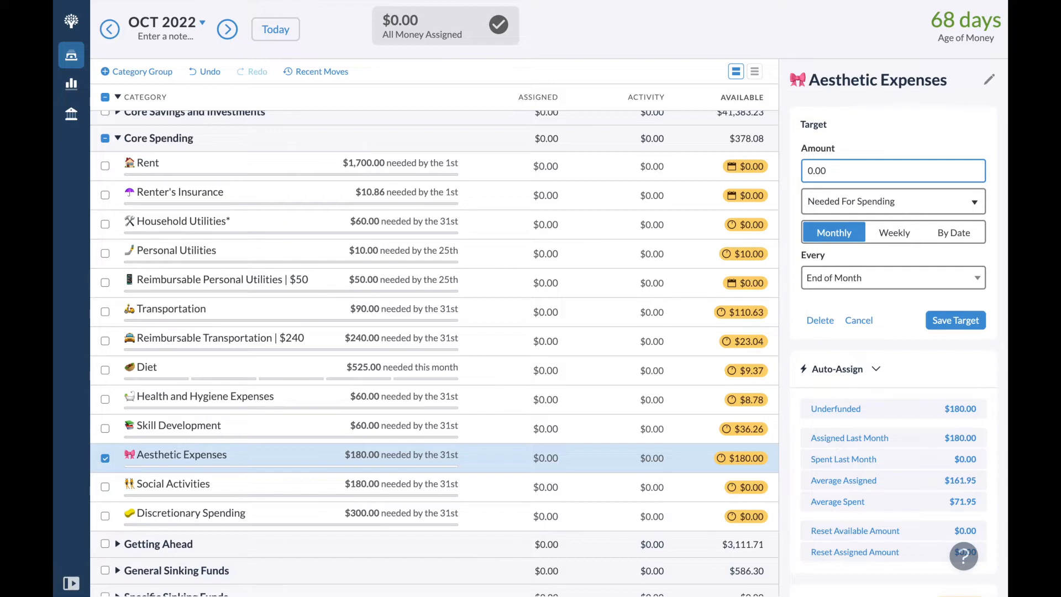
pyautogui.write('9')
pyautogui.press('Return')
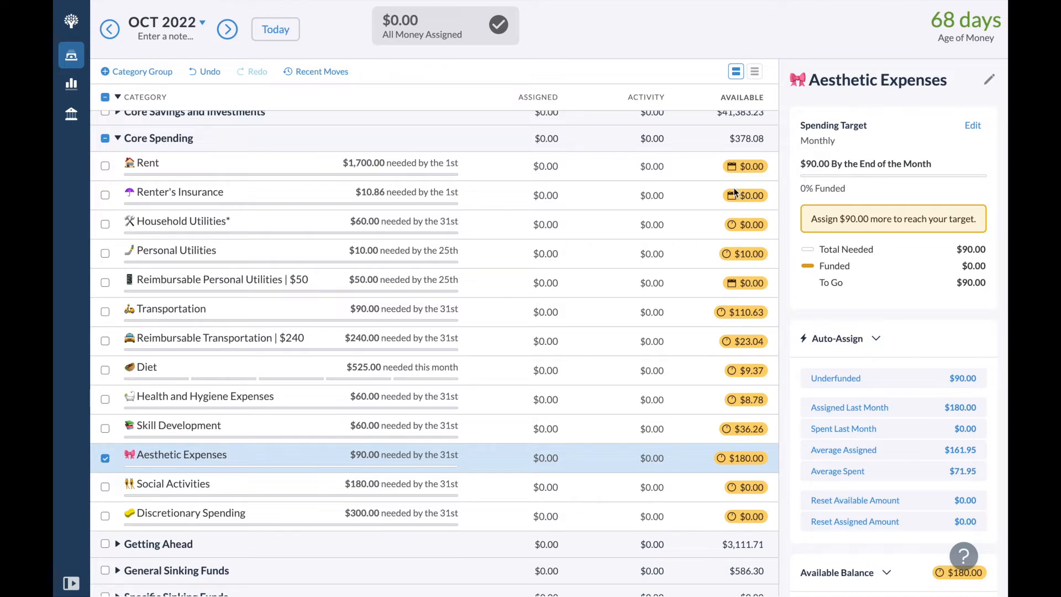
pyautogui.click(105, 458)
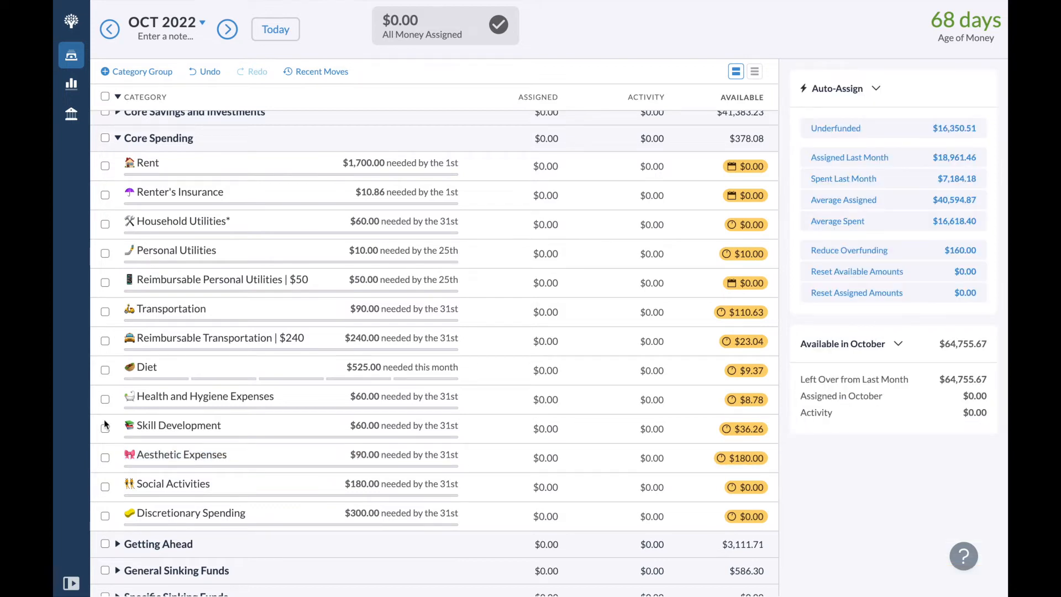
# Step: Set the monthly spending target of Social Activities to $120, save it and deselect the category
pyautogui.click(101, 487)
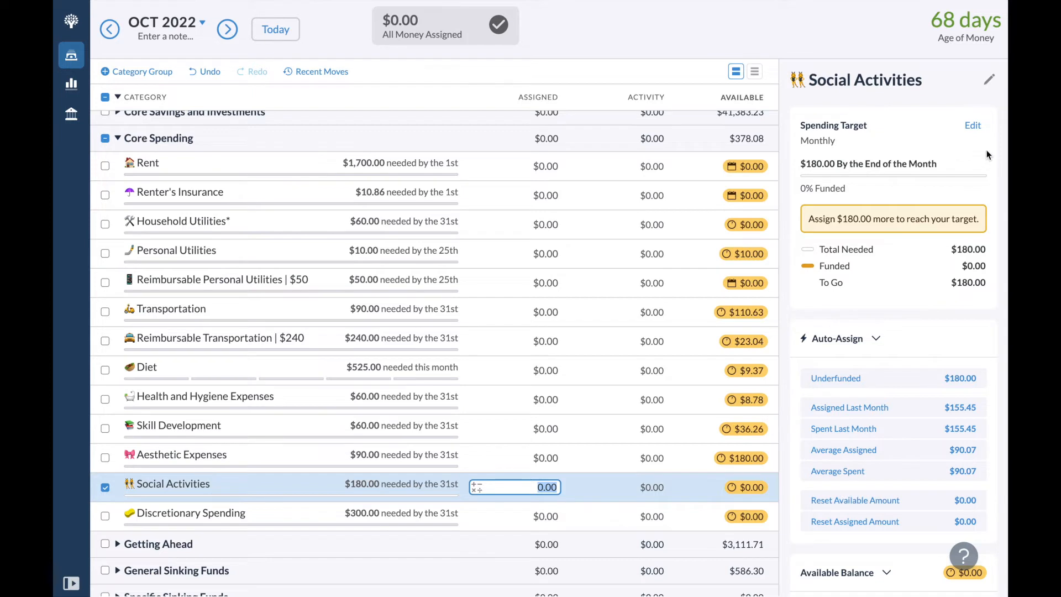
pyautogui.click(977, 126)
pyautogui.click(821, 170)
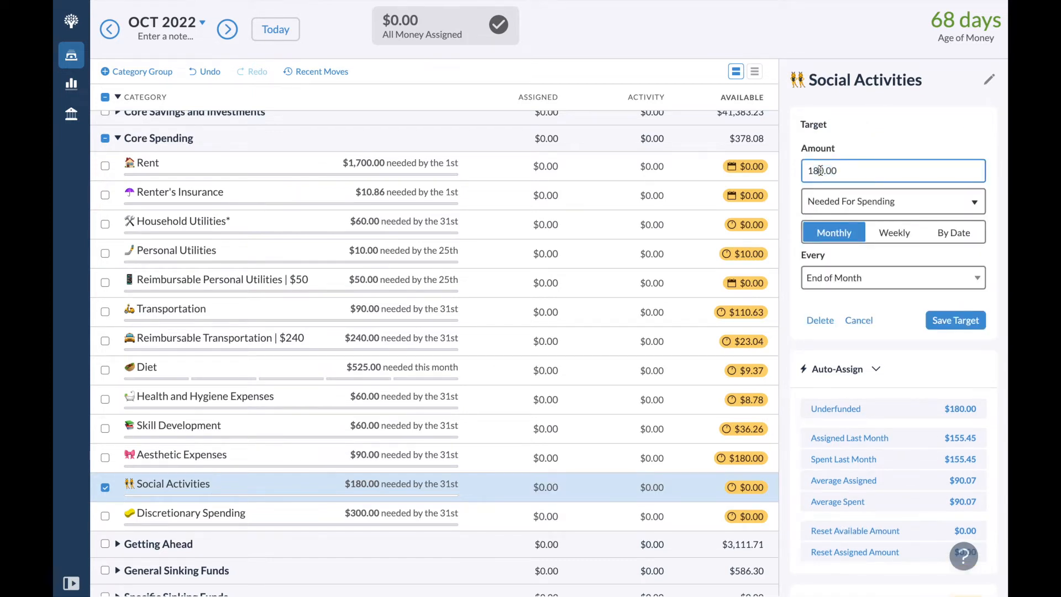
pyautogui.press('BackSpace')
pyautogui.write('2')
pyautogui.press('Return')
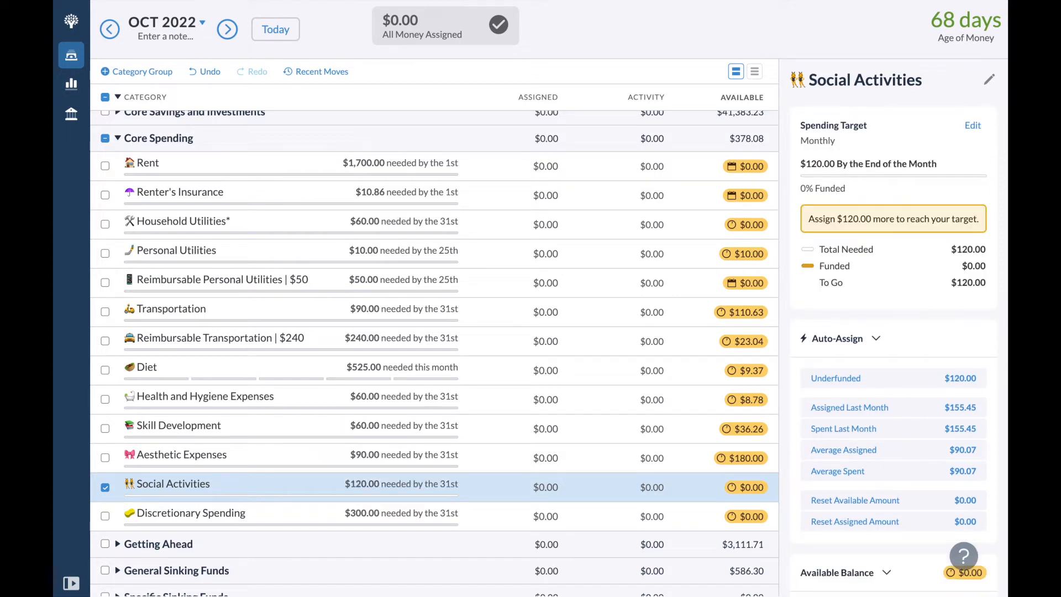
pyautogui.click(104, 487)
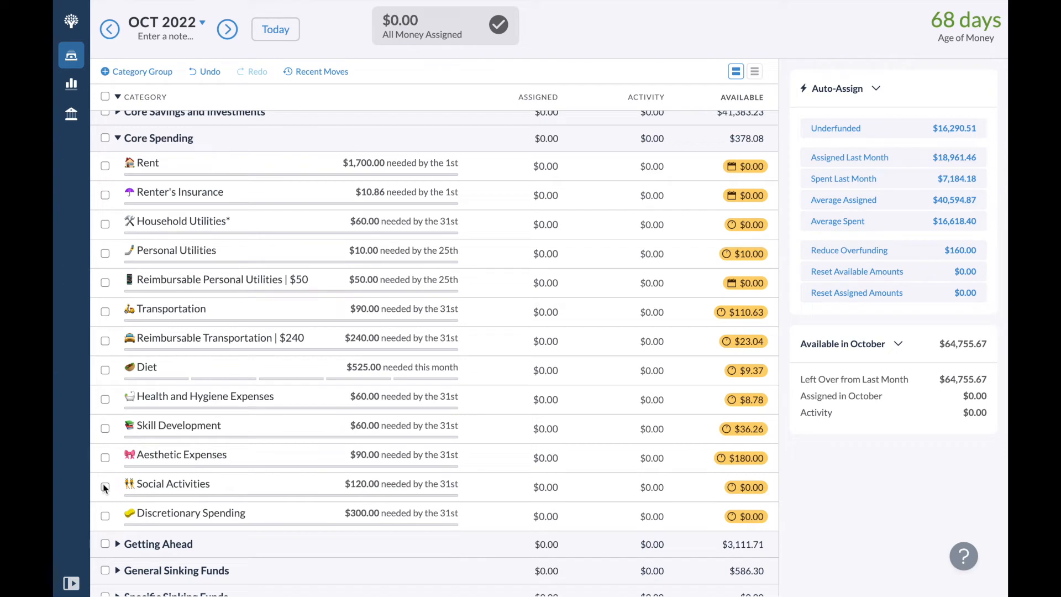
# Step: Expand Getting Ahead and move the Discretionary Spending category from Core Spending into it, above This Month's Holding
pyautogui.click(116, 515)
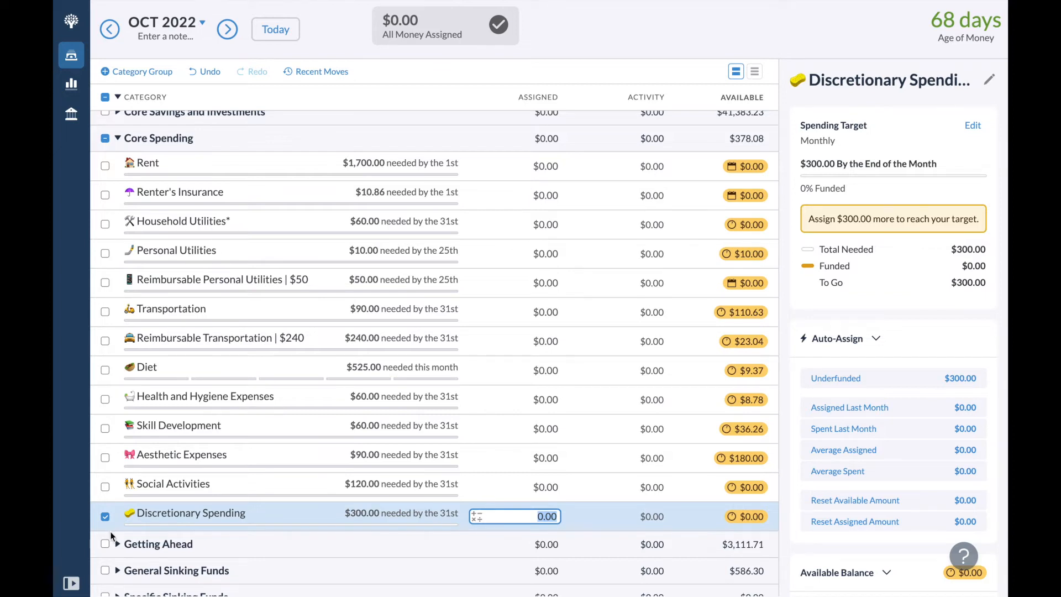
pyautogui.click(117, 546)
pyautogui.scroll(-2, 117, 552)
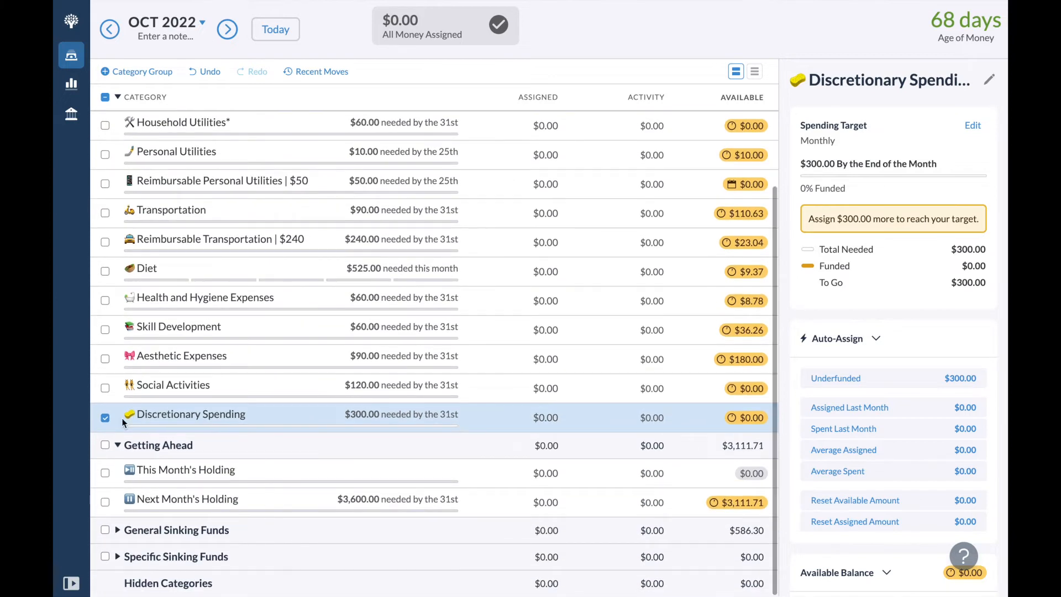
pyautogui.moveTo(120, 415); pyautogui.dragTo(123, 455)
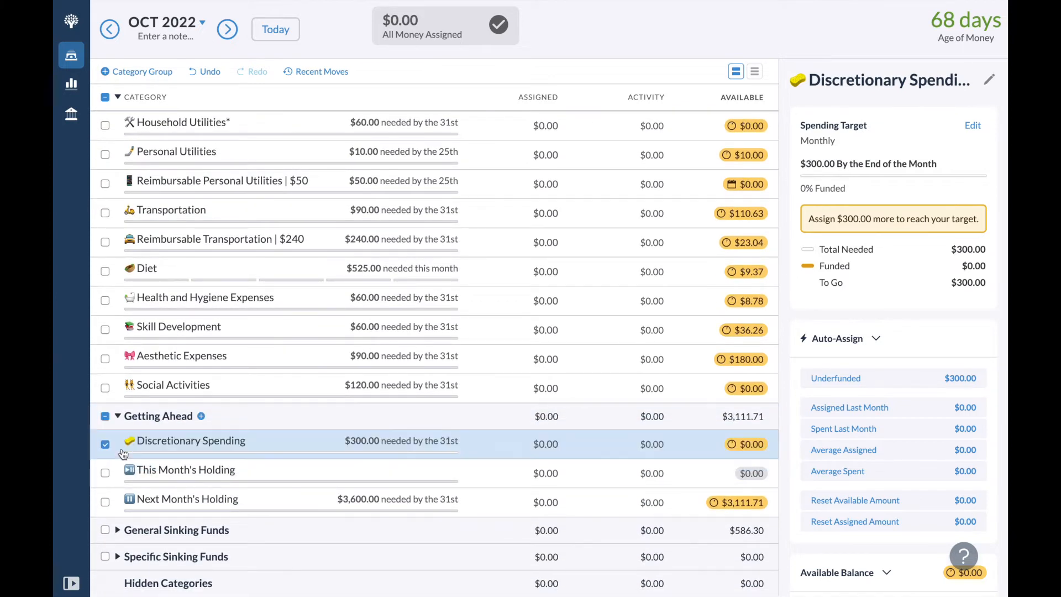
pyautogui.click(105, 444)
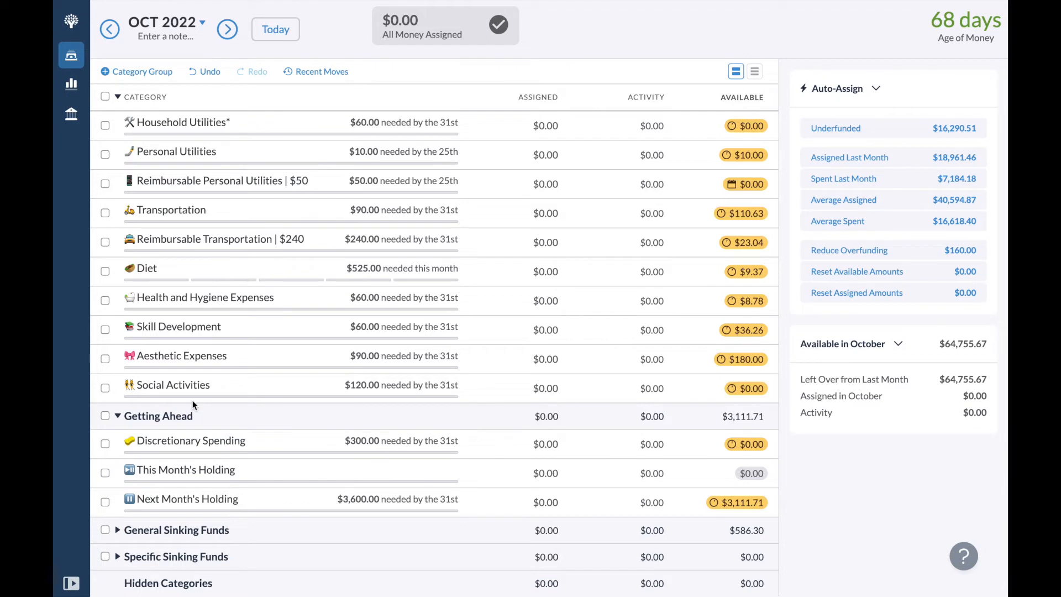
# Step: Move all $3,111.71 from Next Month's Holding to Ready to Assign and collapse the Getting Ahead group
pyautogui.scroll(1, 192, 400)
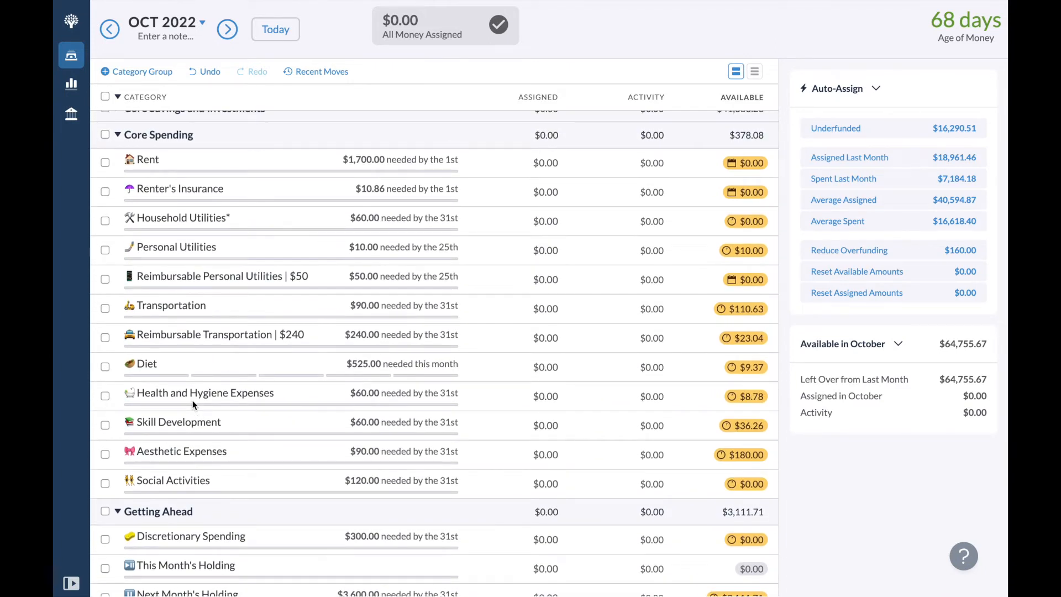
pyautogui.scroll(-1, 193, 400)
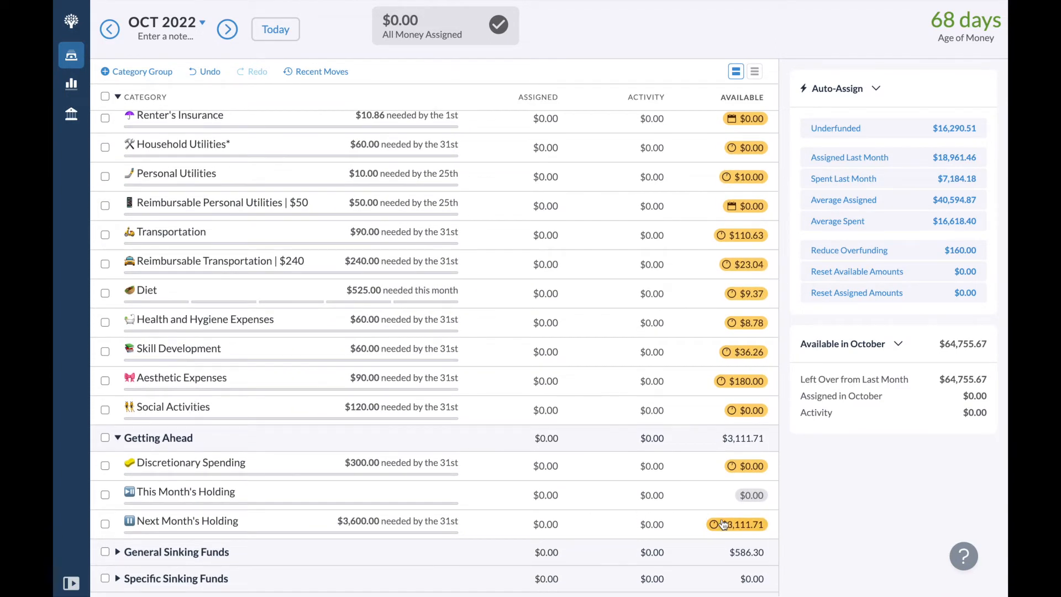
pyautogui.click(730, 525)
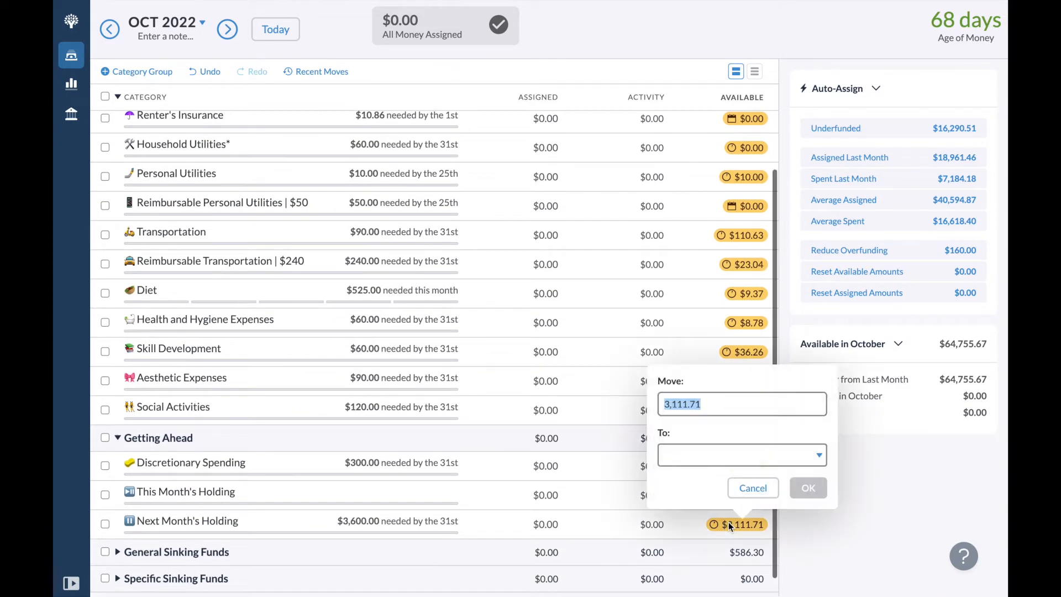
pyautogui.click(688, 460)
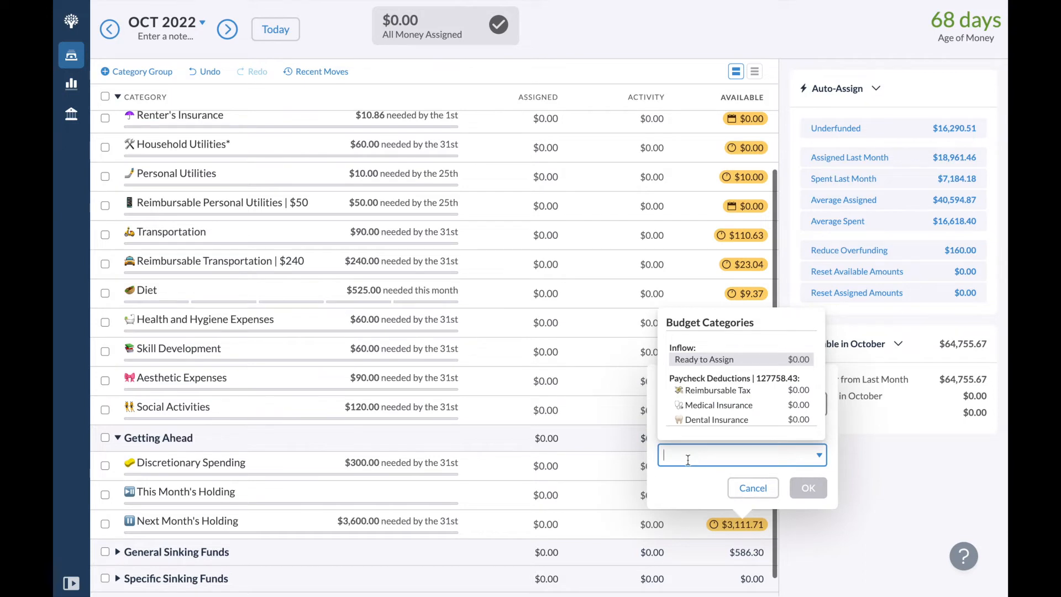
pyautogui.click(767, 365)
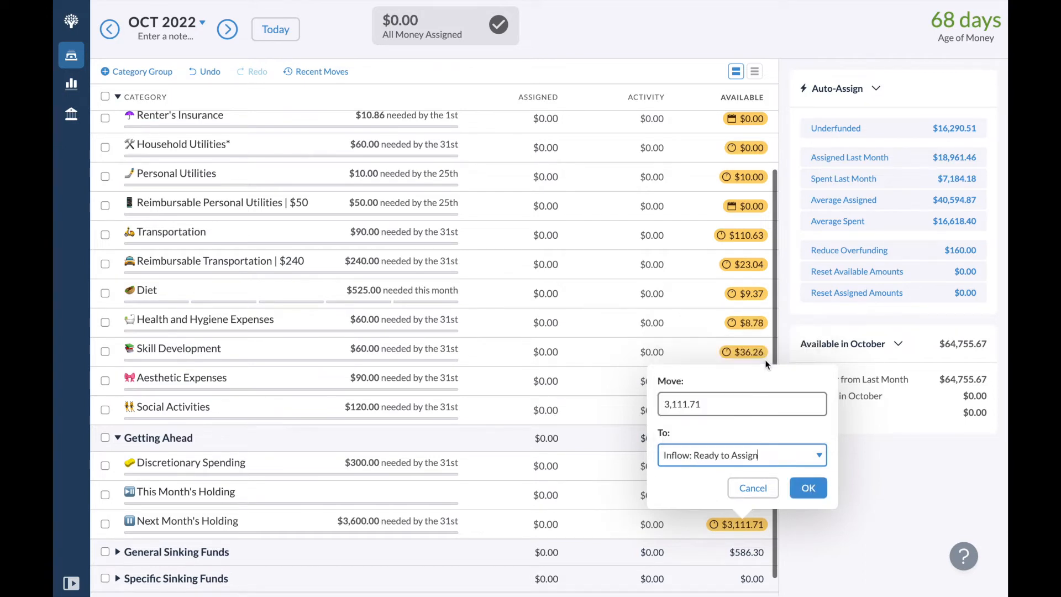
pyautogui.click(810, 488)
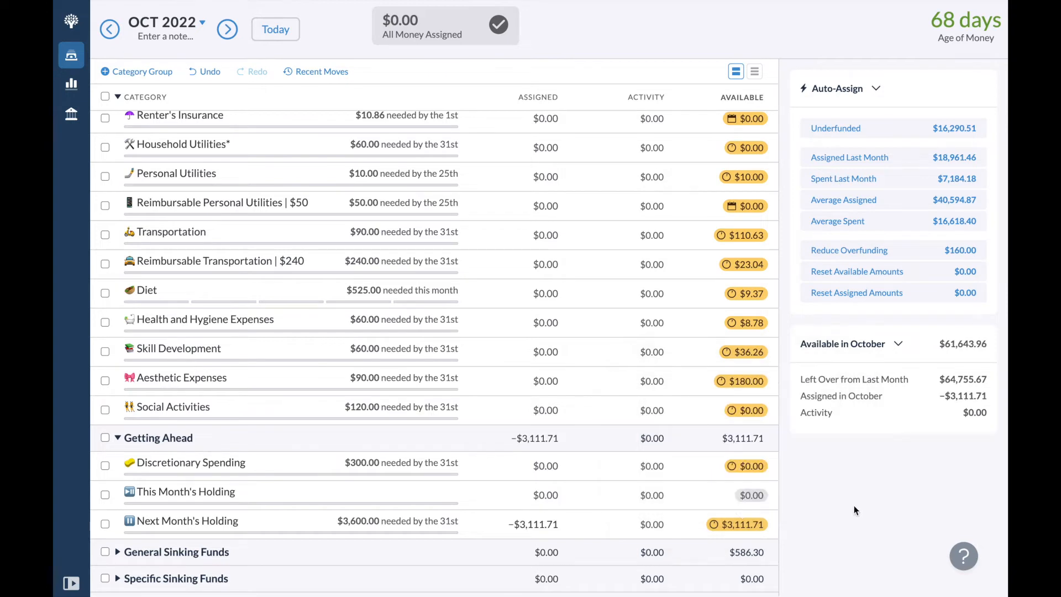
pyautogui.click(117, 438)
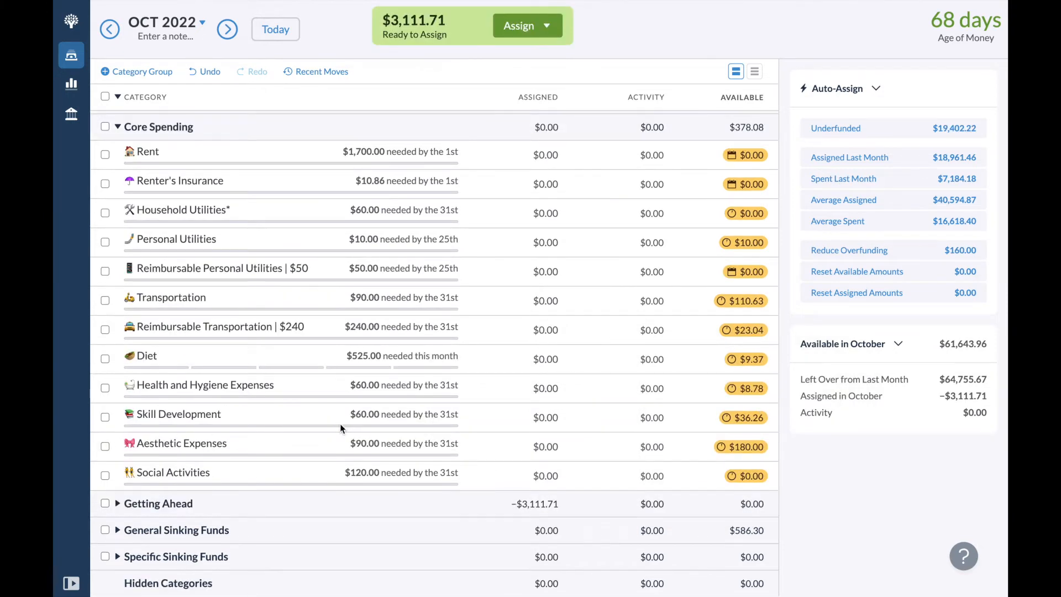
# Step: Try auto-assigning the underfunded amounts to all Core Spending categories, undo the assignment and clear the selection
pyautogui.scroll(1, 340, 423)
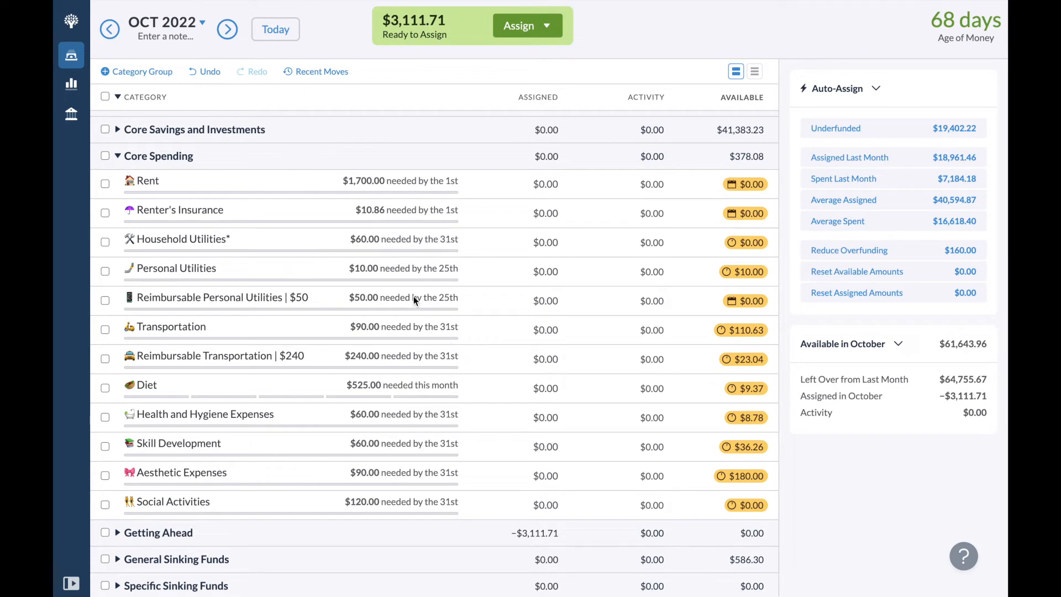
pyautogui.click(105, 157)
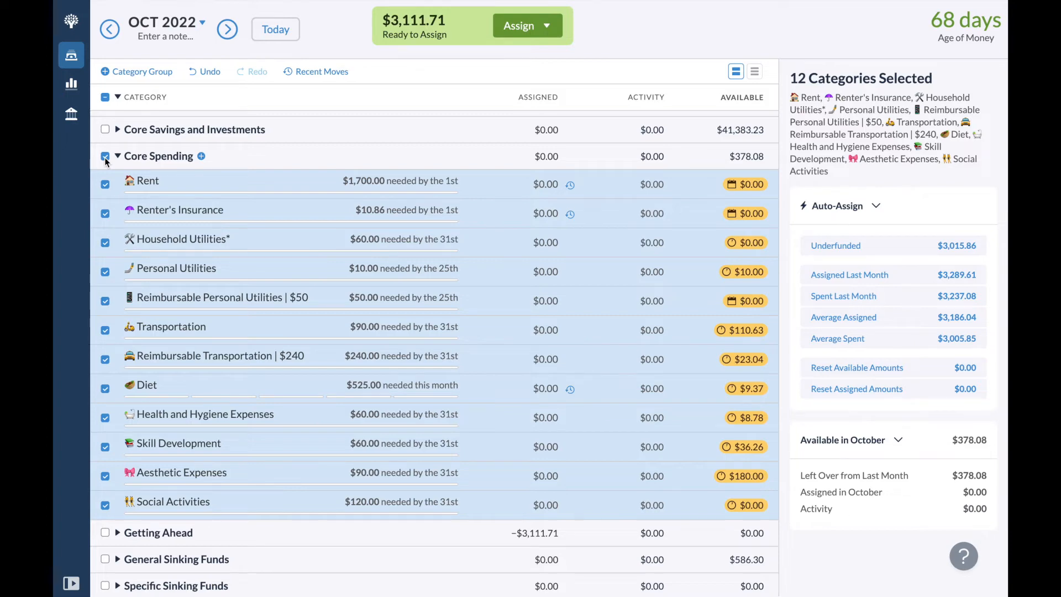
pyautogui.click(886, 255)
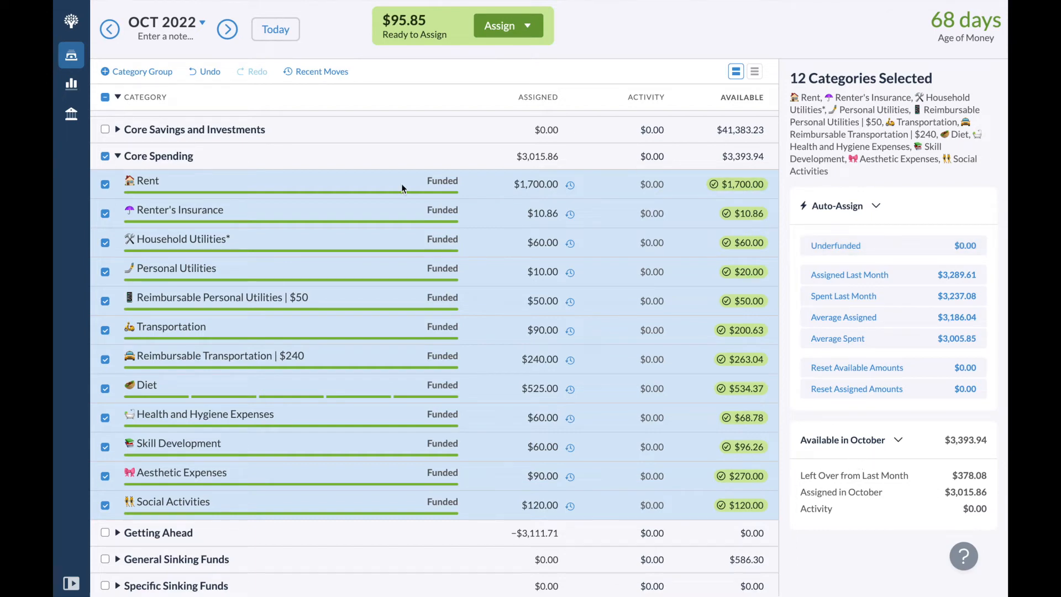
pyautogui.click(201, 73)
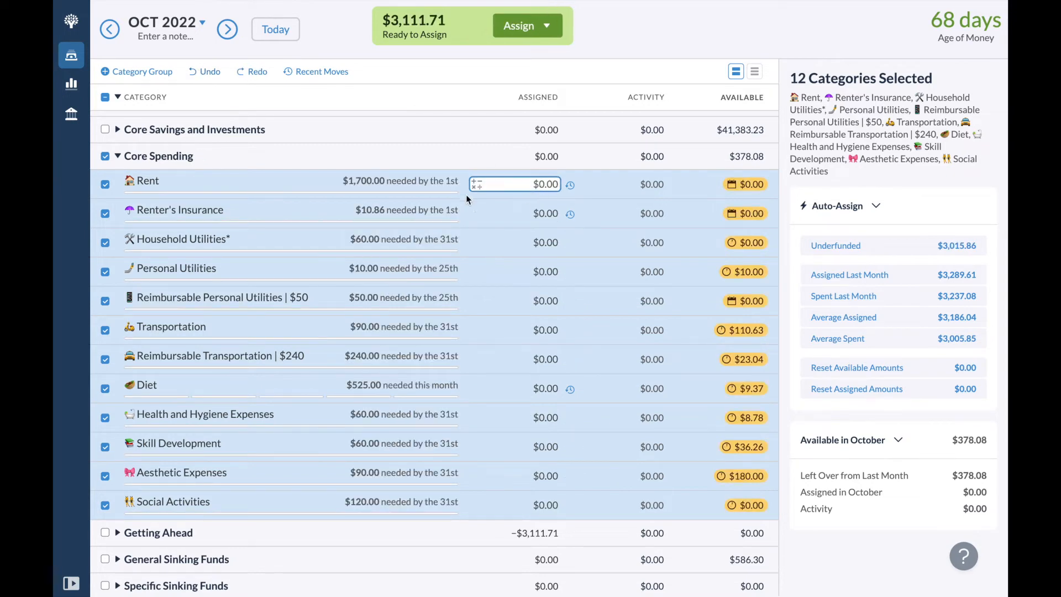
pyautogui.click(105, 159)
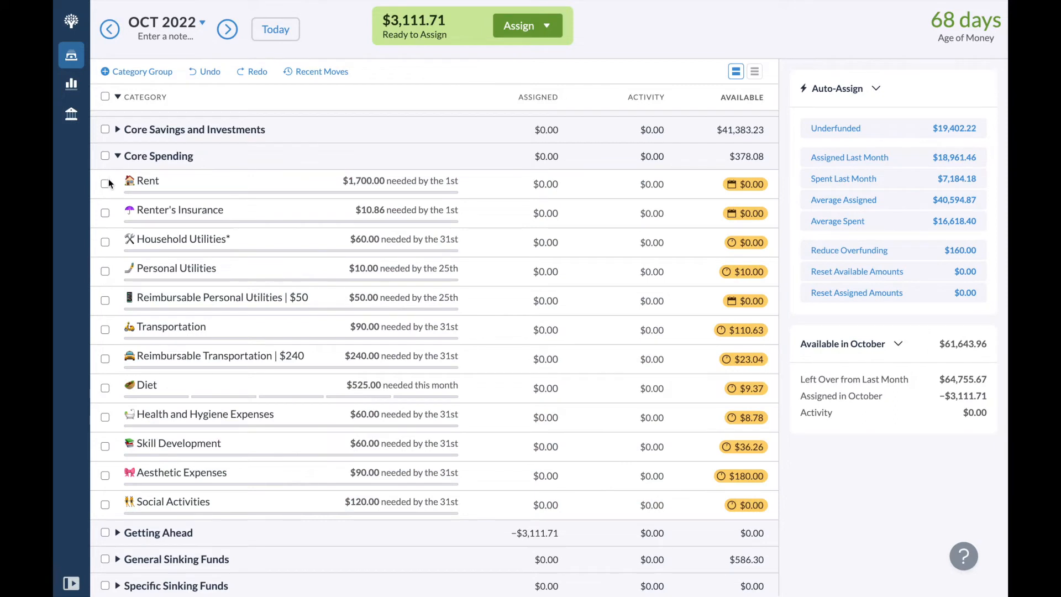
# Step: Auto-assign the underfunded amounts to Rent, Renter's Insurance, Household Utilities and Reimbursable Personal Utilities, and clear the selection
pyautogui.click(108, 184)
pyautogui.click(105, 213)
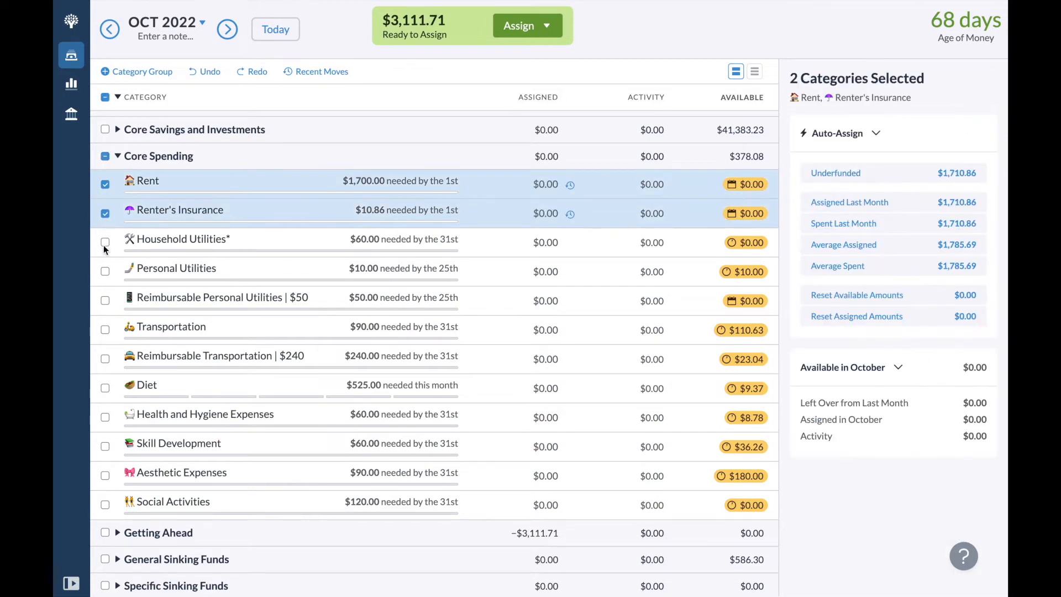
pyautogui.click(105, 243)
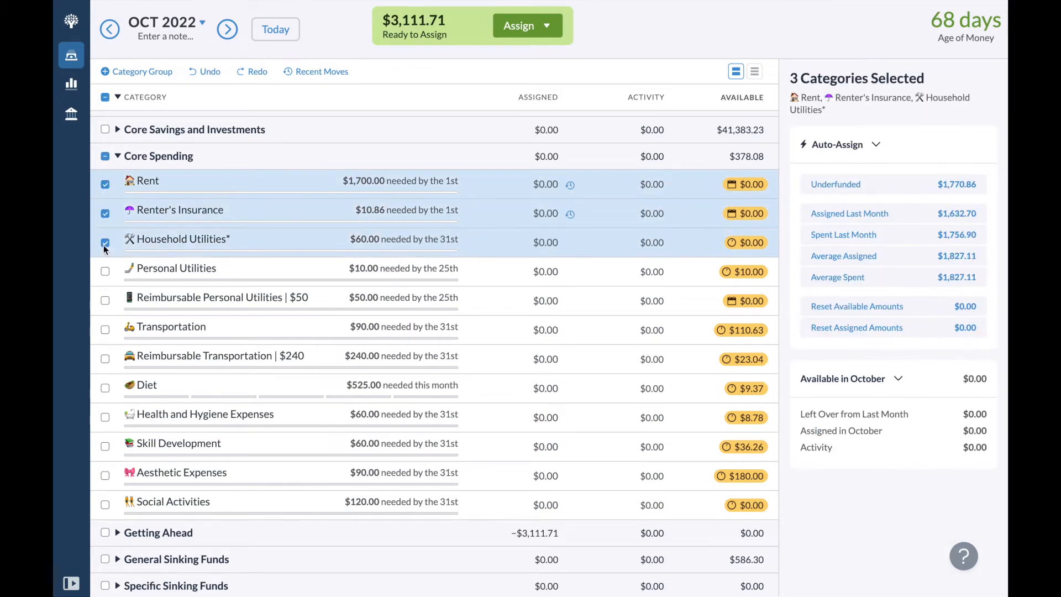
pyautogui.click(105, 301)
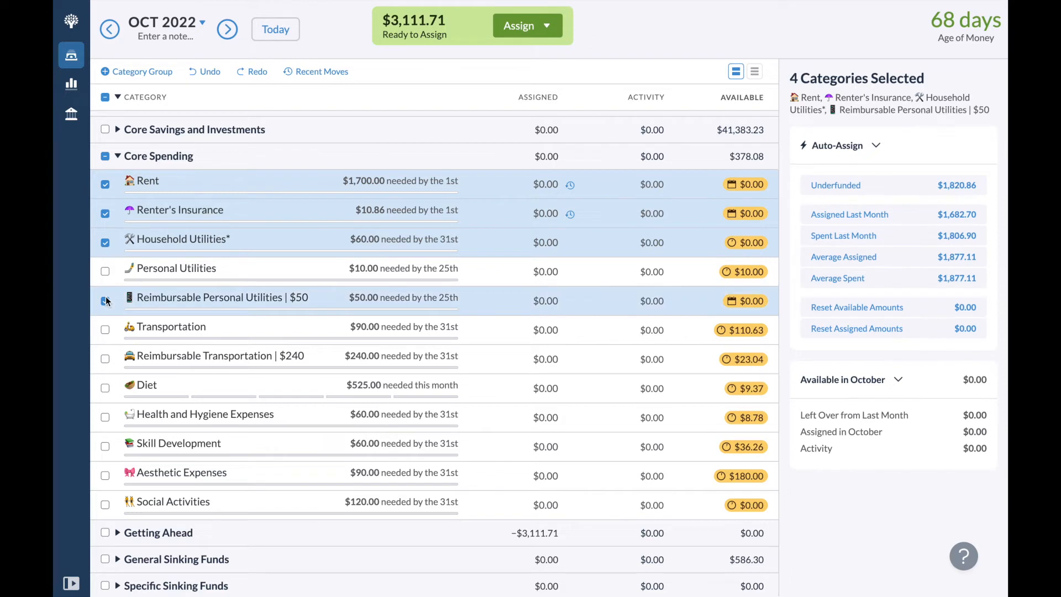
pyautogui.click(941, 194)
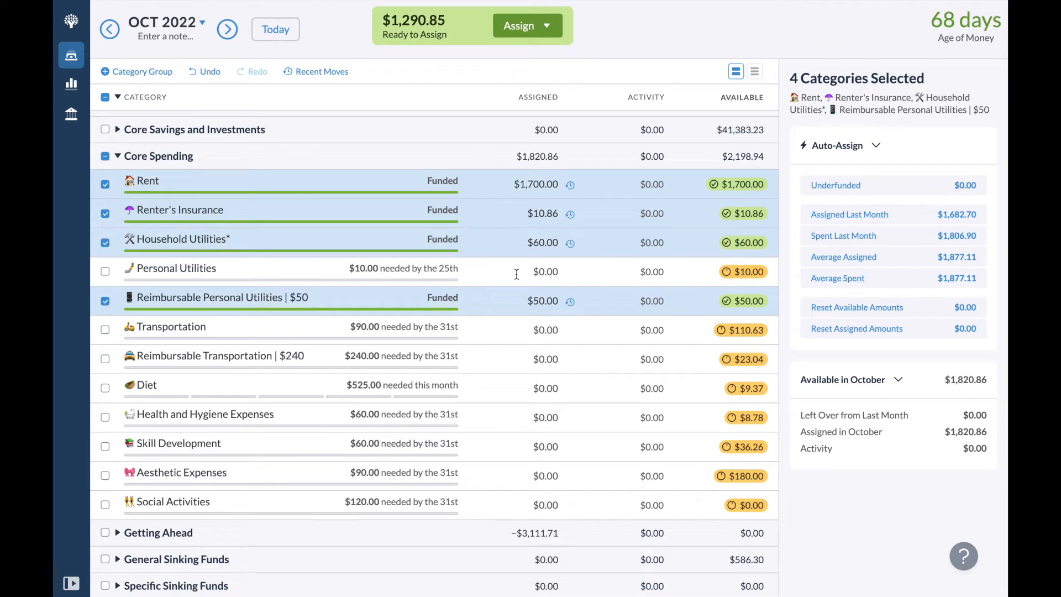
pyautogui.click(105, 300)
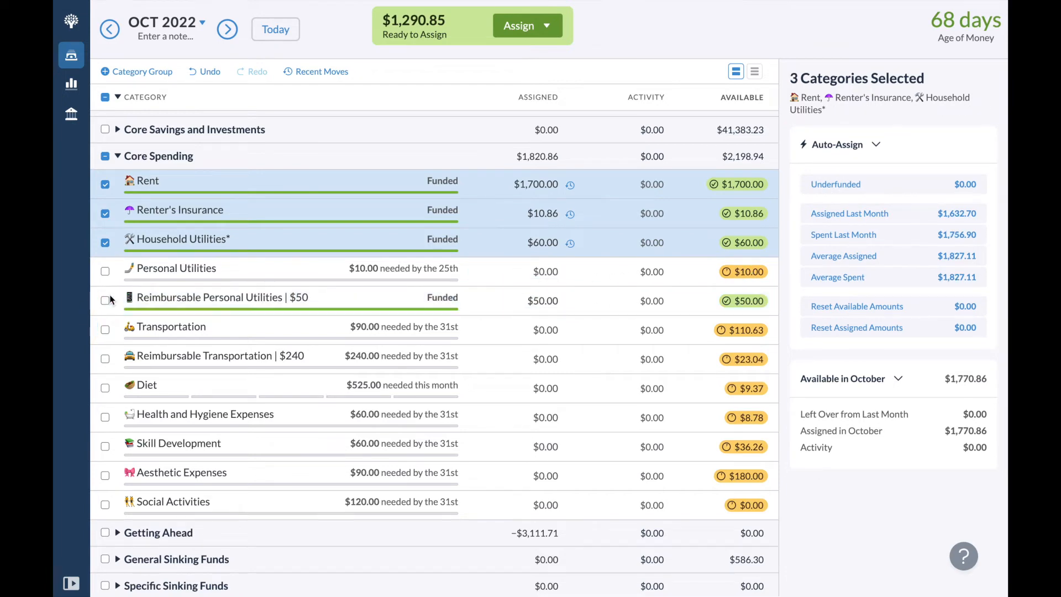
pyautogui.click(105, 242)
pyautogui.click(105, 213)
pyautogui.click(105, 186)
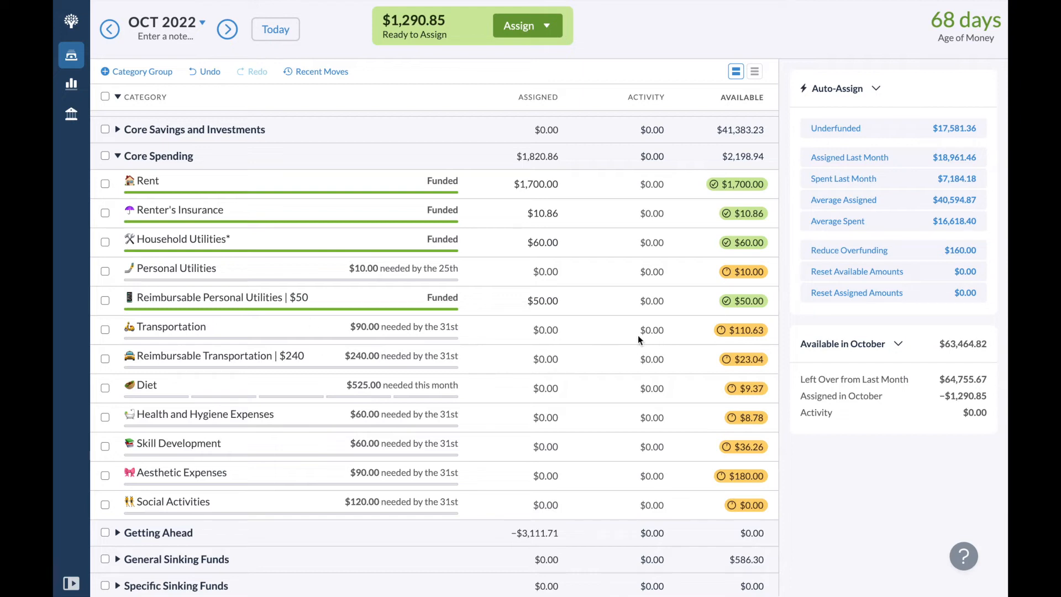
# Step: Move $20.63 of Transportation's available money to Ready to Assign and deselect the category
pyautogui.click(745, 332)
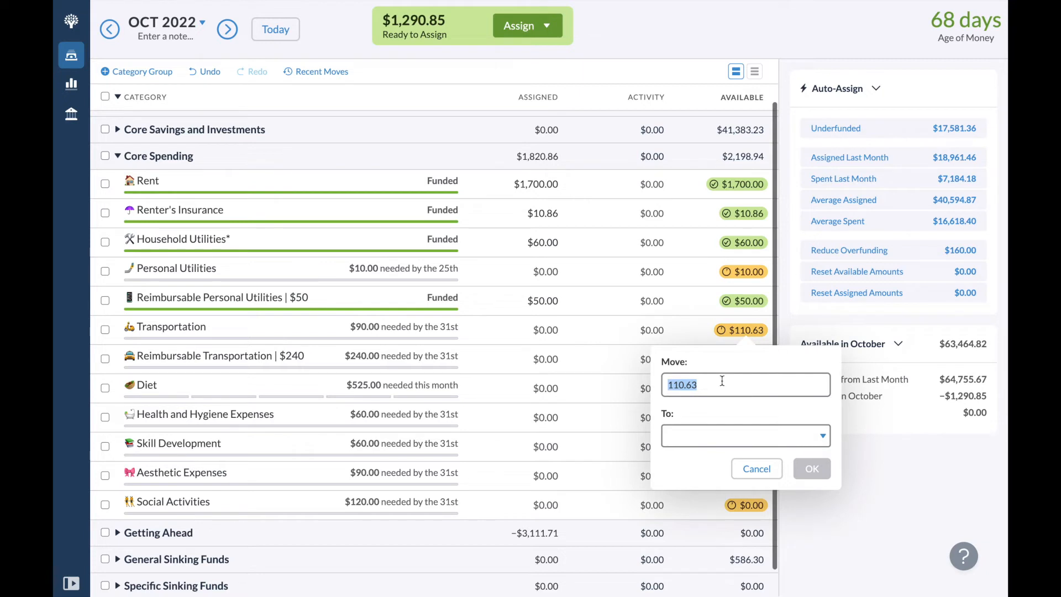
pyautogui.moveTo(721, 385); pyautogui.dragTo(624, 389)
pyautogui.click(550, 330)
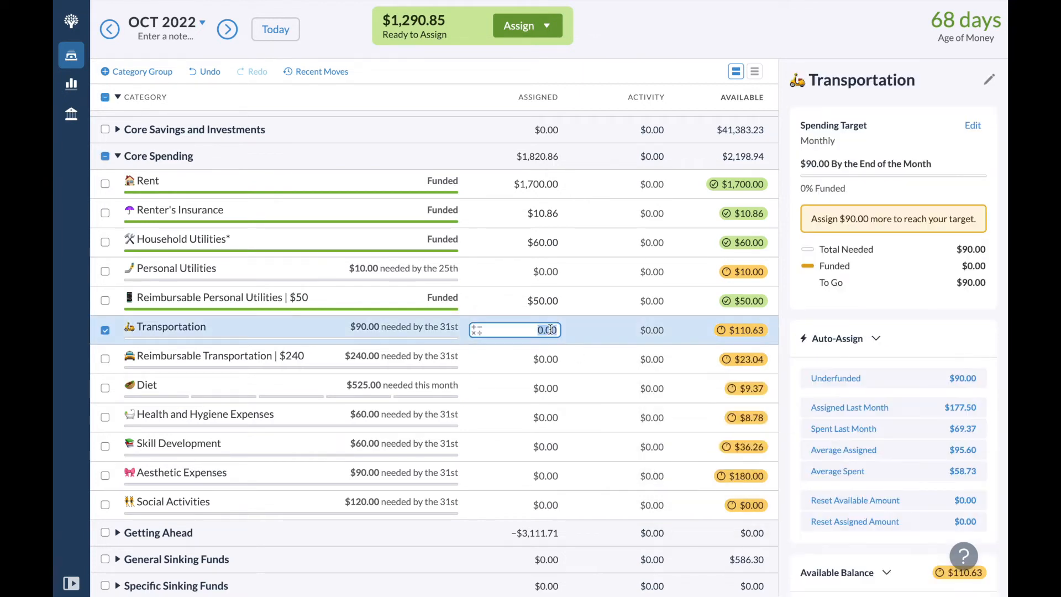
pyautogui.click(747, 334)
pyautogui.press('BackSpace')
pyautogui.write('20.63')
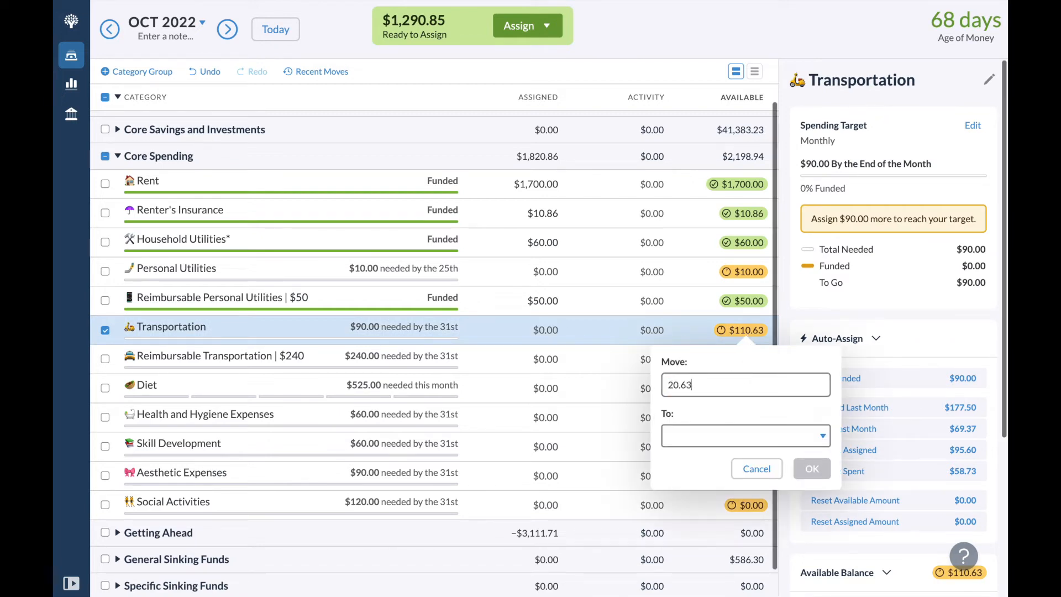
pyautogui.click(774, 426)
pyautogui.write('read')
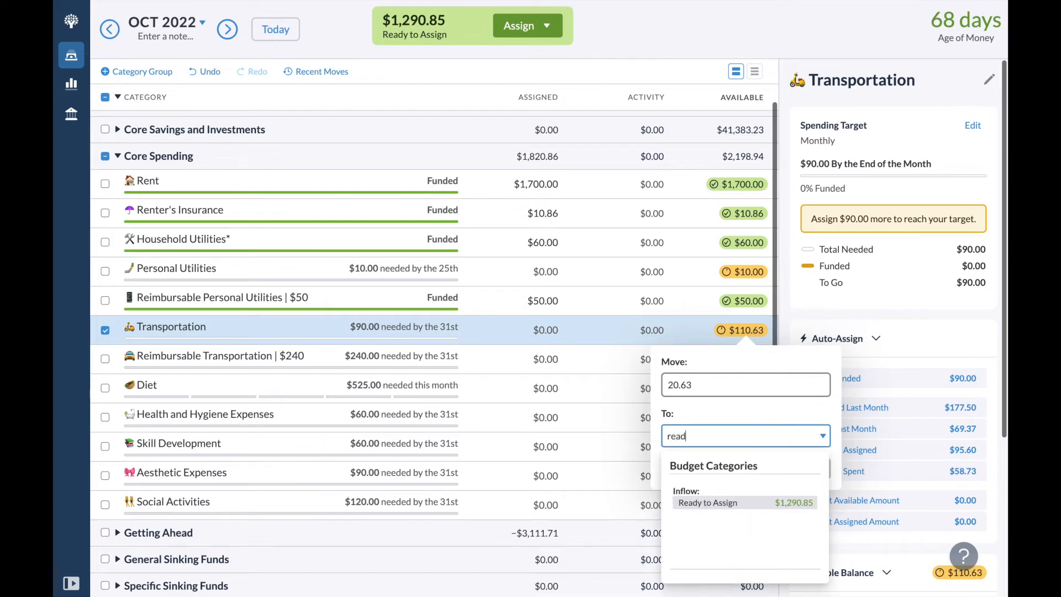
pyautogui.press('Return')
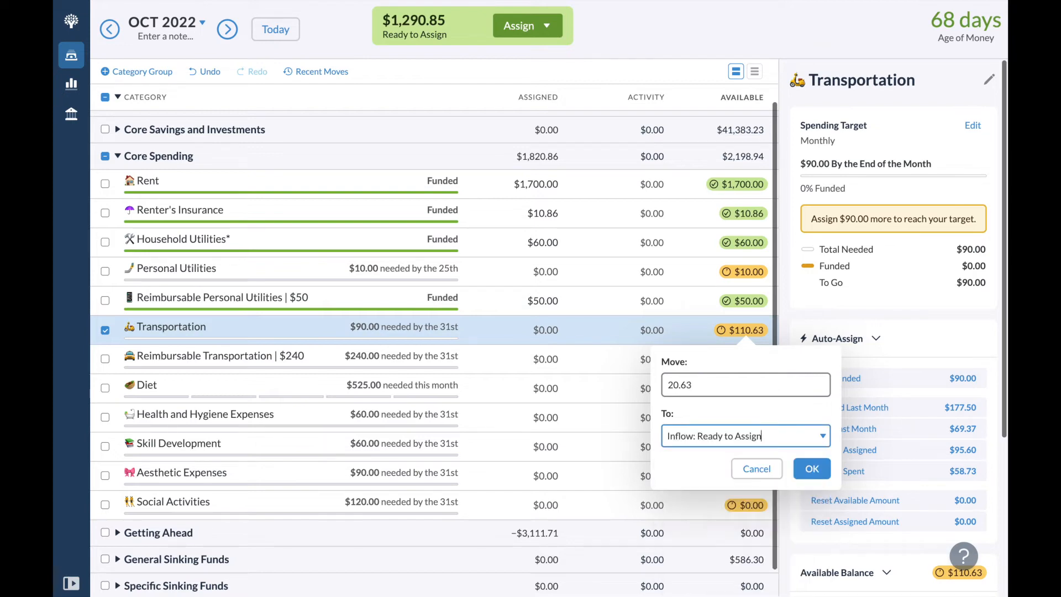
pyautogui.click(812, 470)
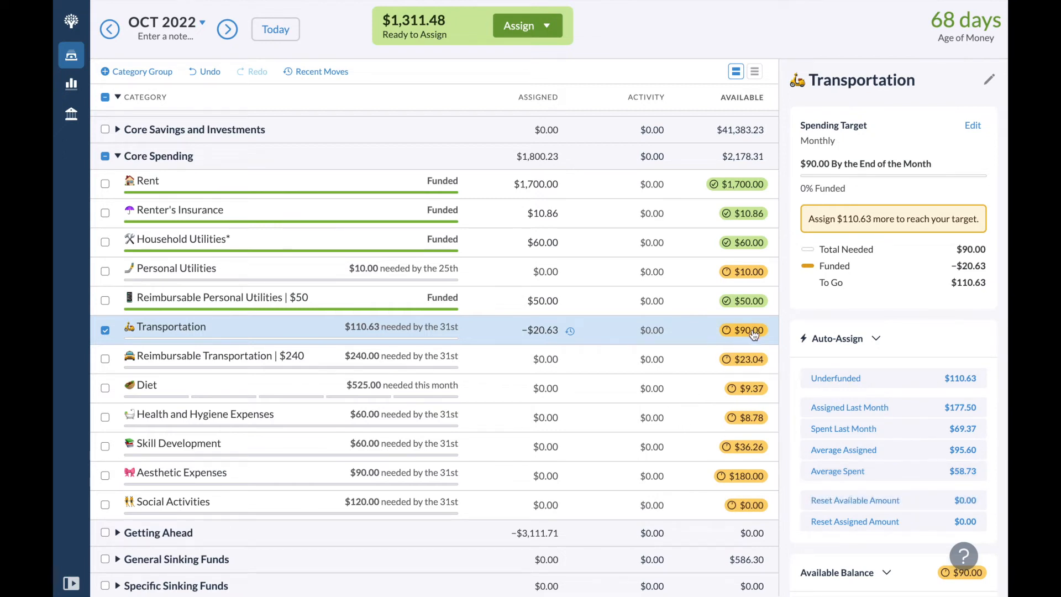
pyautogui.click(105, 330)
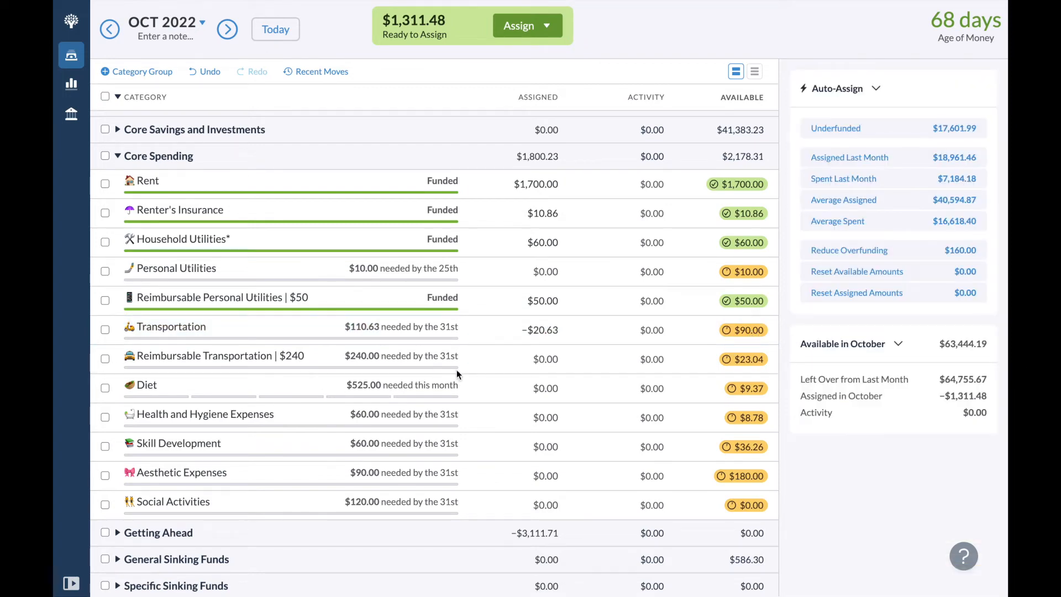
# Step: Set the amount assigned to Reimbursable Transportation to 240-23.04
pyautogui.click(548, 360)
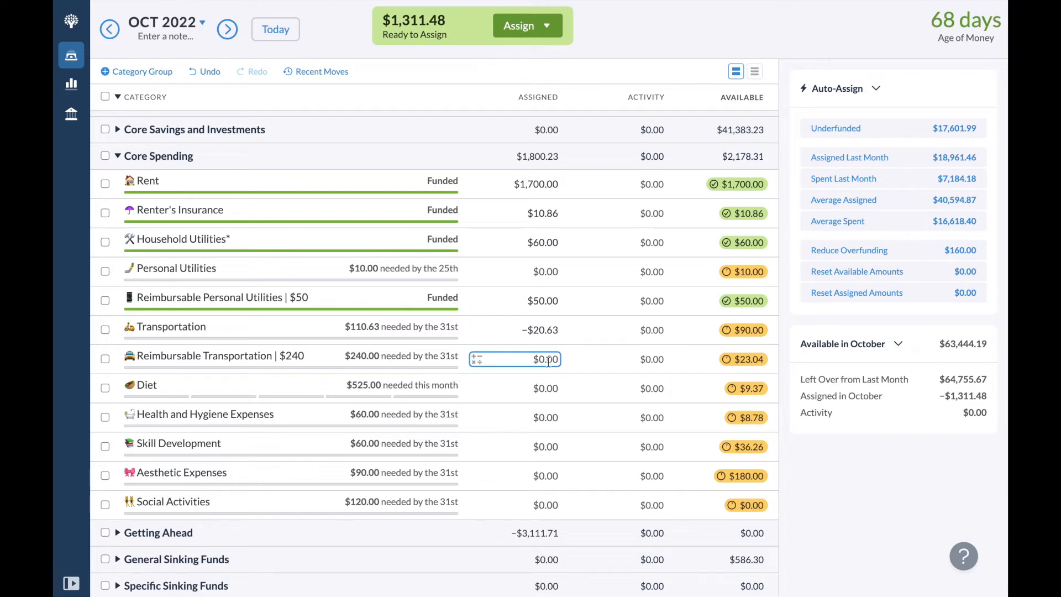
pyautogui.press('BackSpace')
pyautogui.write('240')
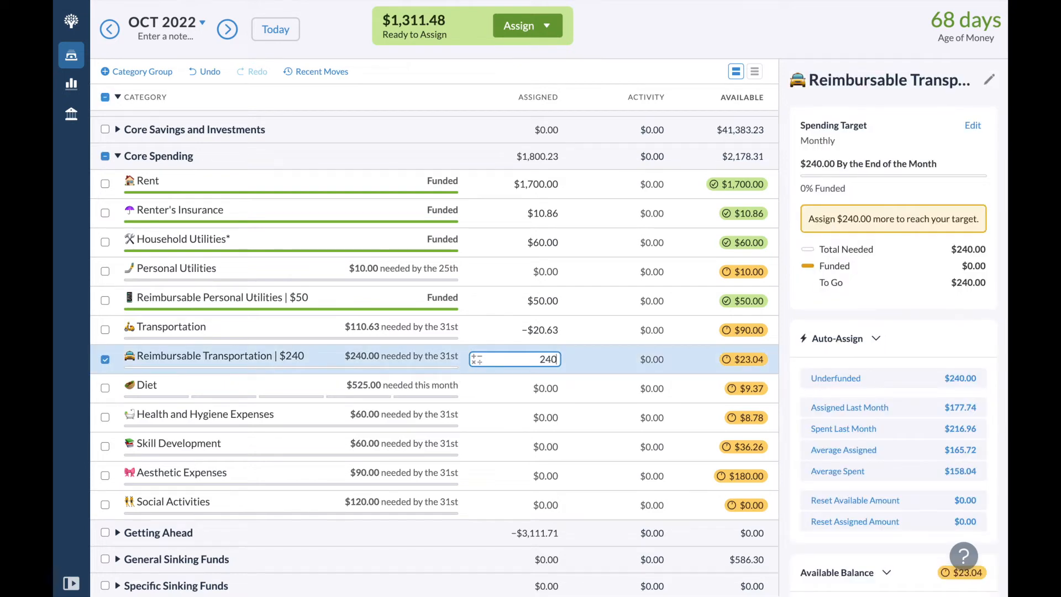
pyautogui.write('-3')
pyautogui.write('3.04')
pyautogui.press('Return')
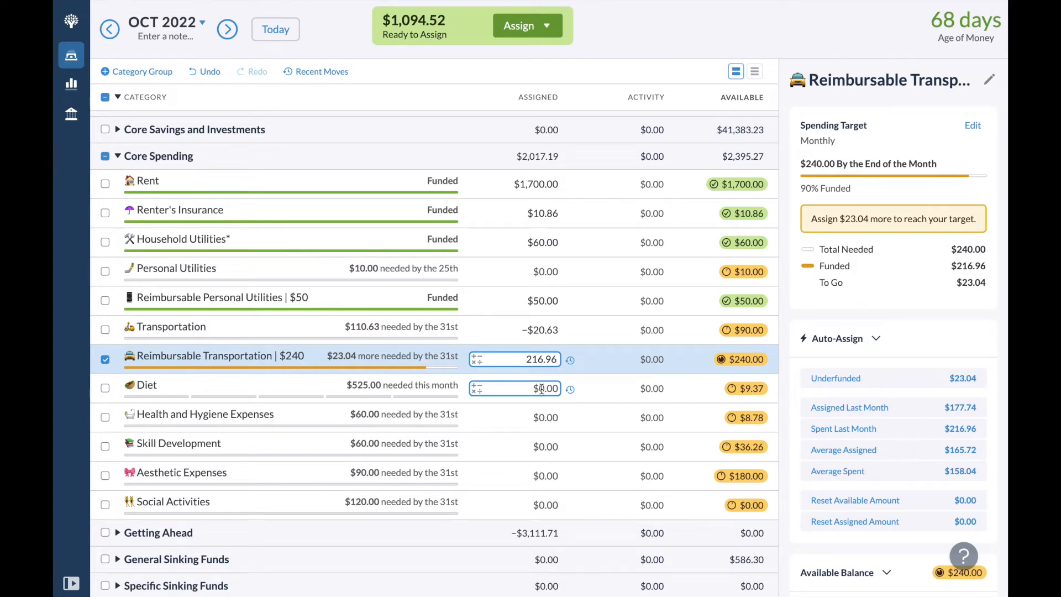
# Step: Assign 60-8.78 to Health and Hygiene Expenses and 60-36.26 to Skill Development
pyautogui.click(542, 416)
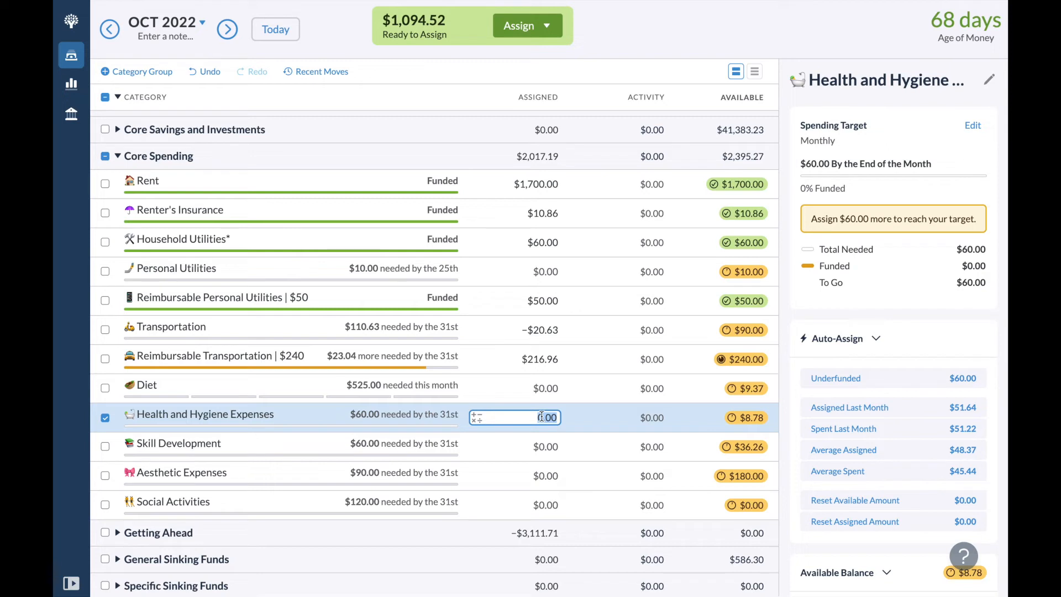
pyautogui.write('60-8.78')
pyautogui.press('Return')
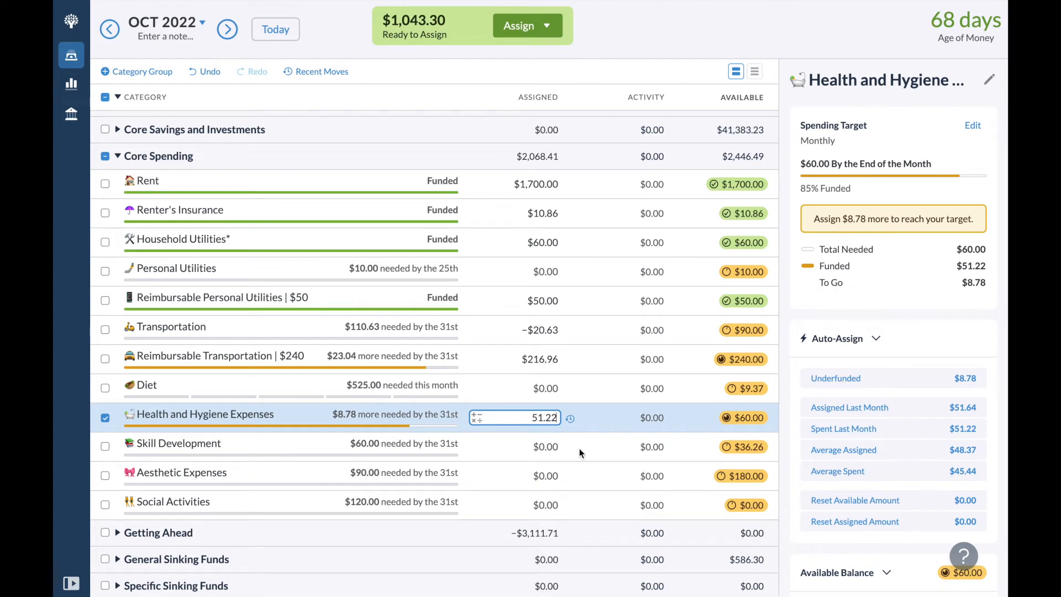
pyautogui.click(550, 447)
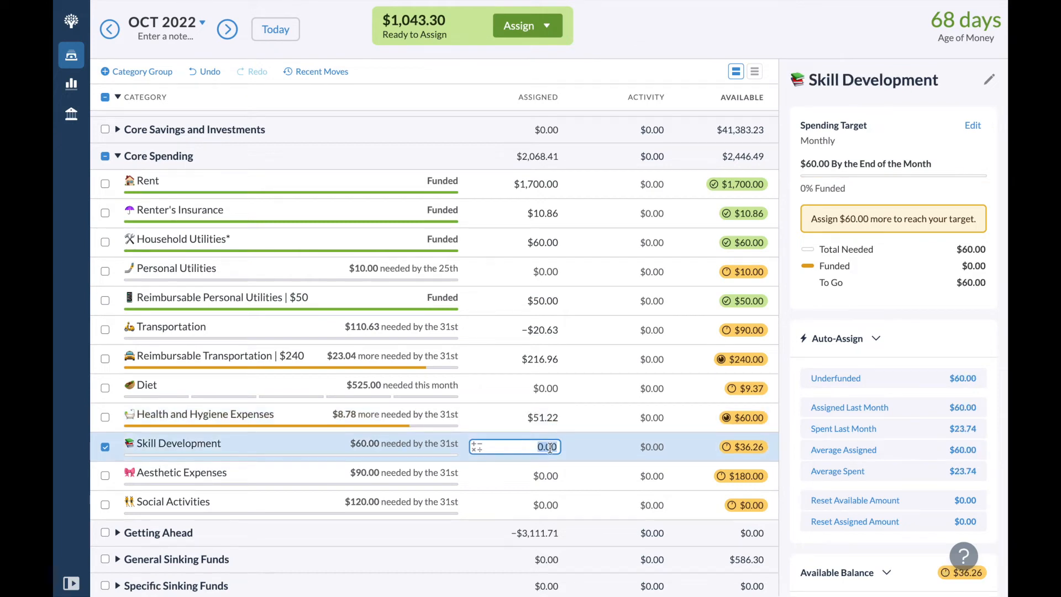
pyautogui.write('60-36.26')
pyautogui.press('Return')
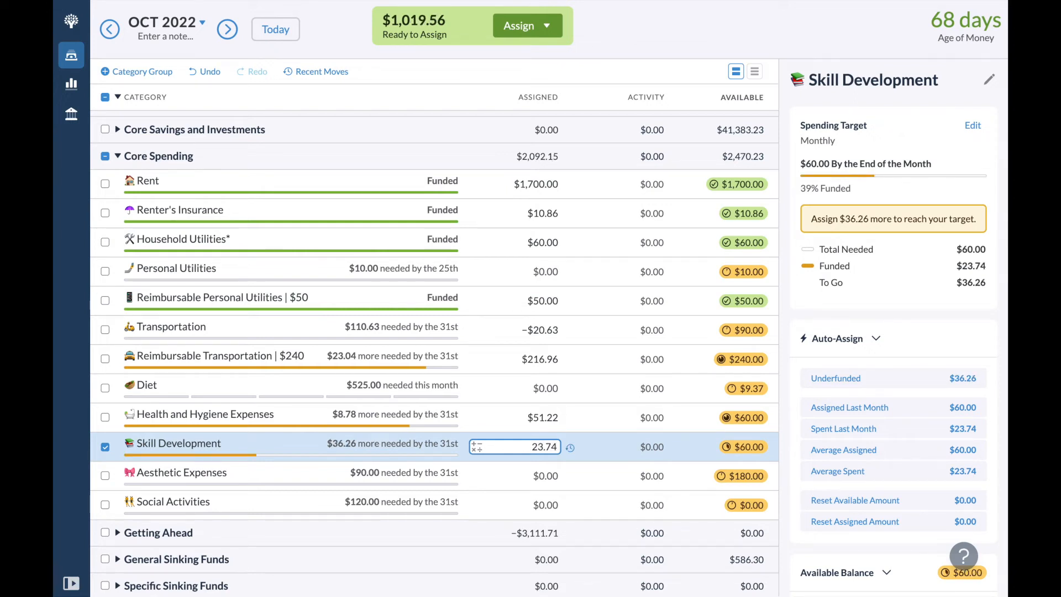
# Step: Move $90 of the available money in Aesthetic Expenses to Ready to Assign
pyautogui.click(553, 477)
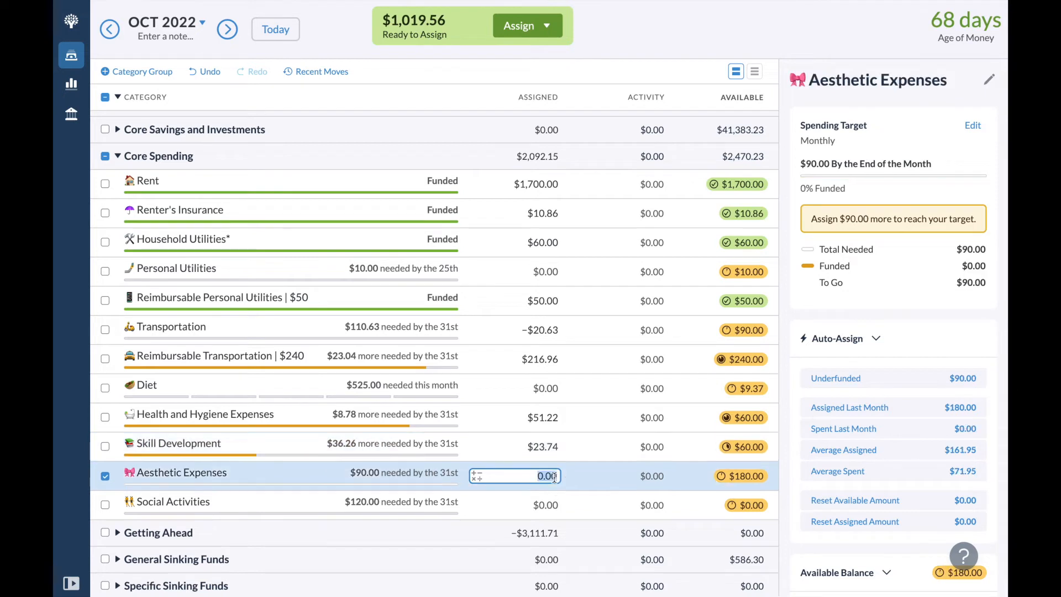
pyautogui.click(766, 478)
pyautogui.write('90')
pyautogui.click(716, 408)
pyautogui.write('ready')
pyautogui.press('Return')
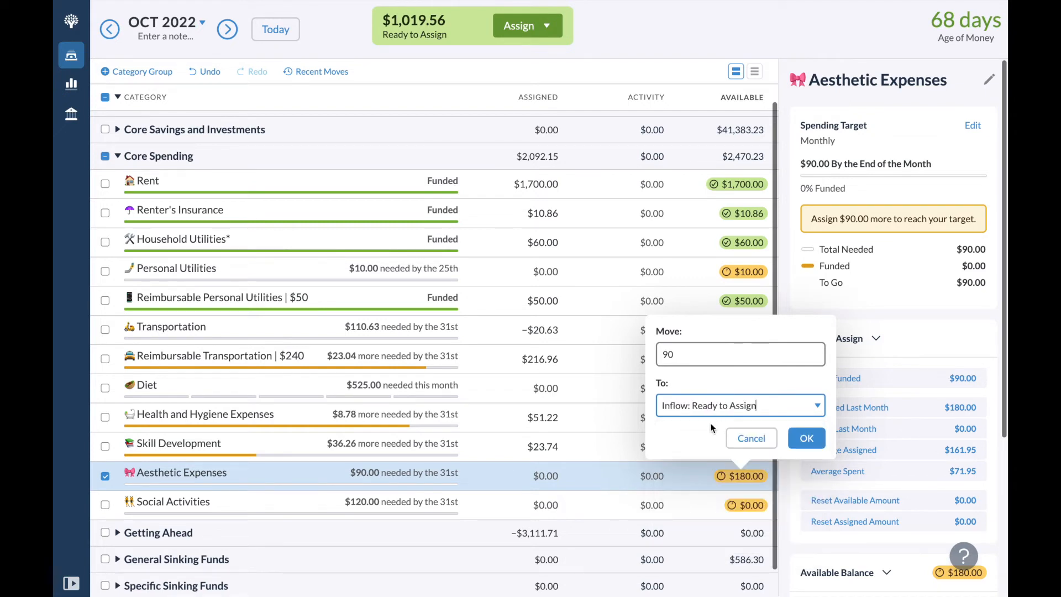
pyautogui.press('Return')
# Step: Assign $120 to Social Activities and 525-9.37 to Diet
pyautogui.click(544, 506)
pyautogui.write('120')
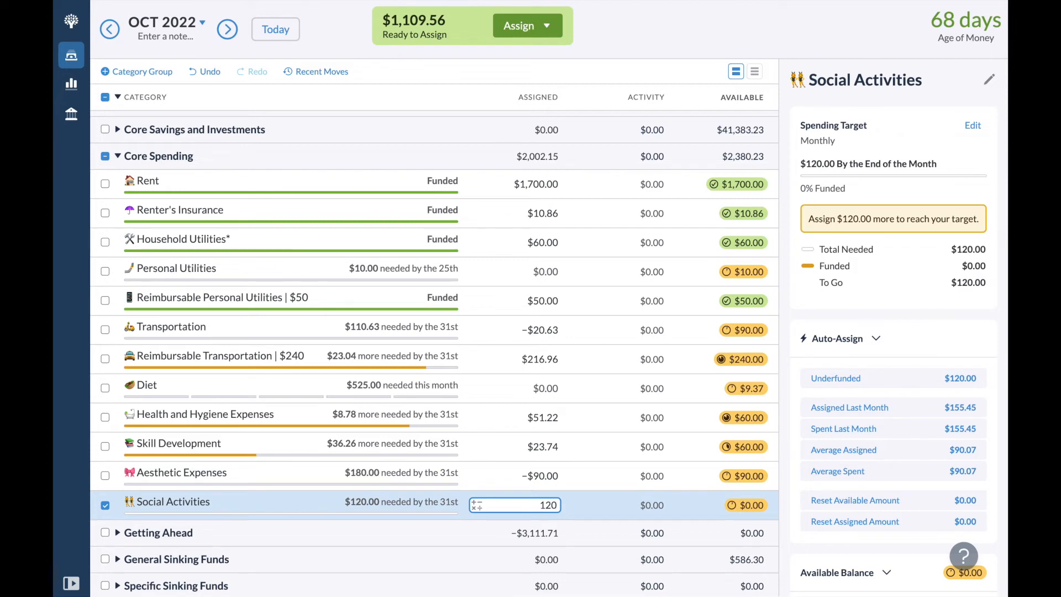
pyautogui.press('Return')
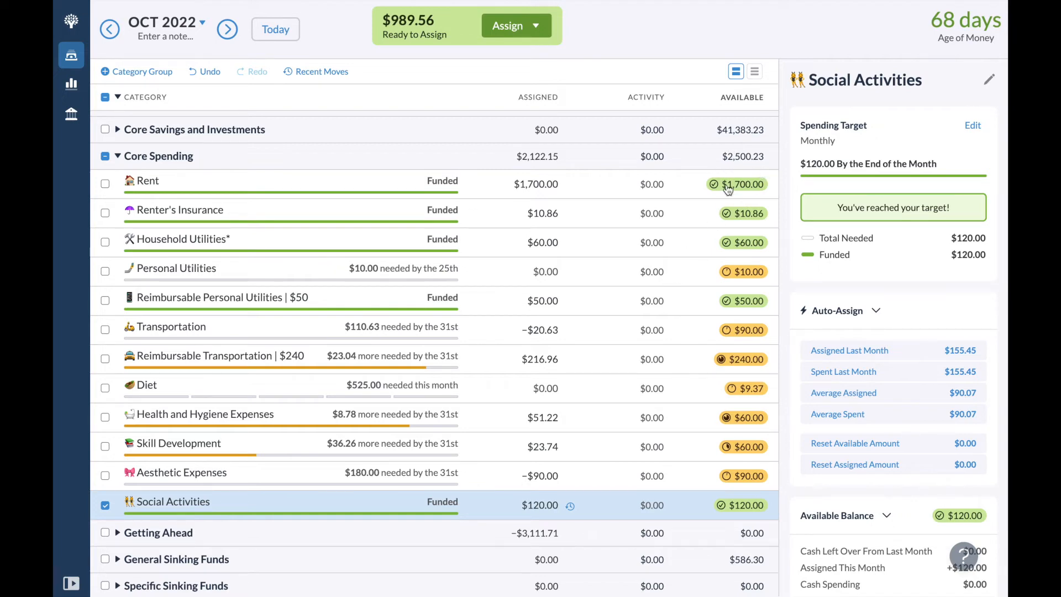
pyautogui.click(551, 389)
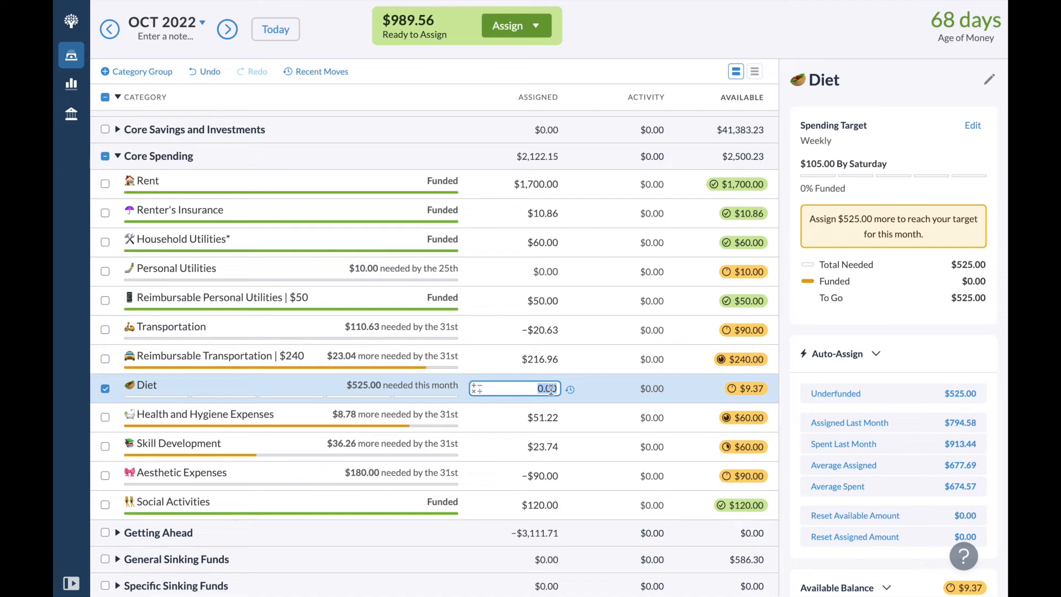
pyautogui.write('525-9.37')
pyautogui.press('Return')
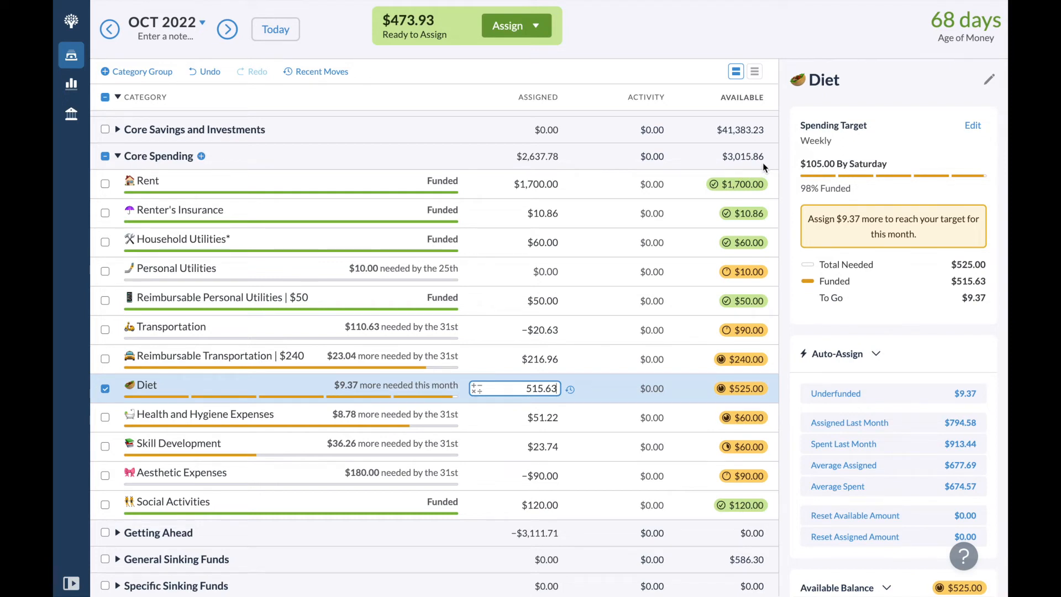
# Step: Deselect the Diet category and expand the Getting Ahead group
pyautogui.click(106, 389)
pyautogui.scroll(-1, 107, 392)
pyautogui.click(118, 503)
pyautogui.scroll(-3, 120, 507)
# Step: Try adding 473.93 to the amount assigned to Next Month's Holding and undo the change
pyautogui.click(558, 504)
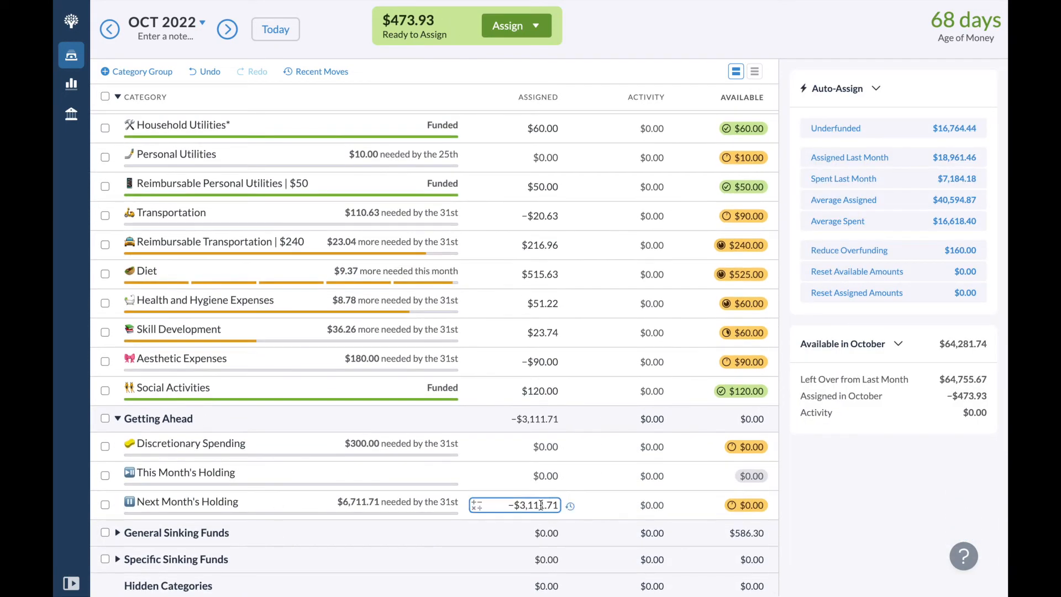
pyautogui.press('Right')
pyautogui.write('+473.93')
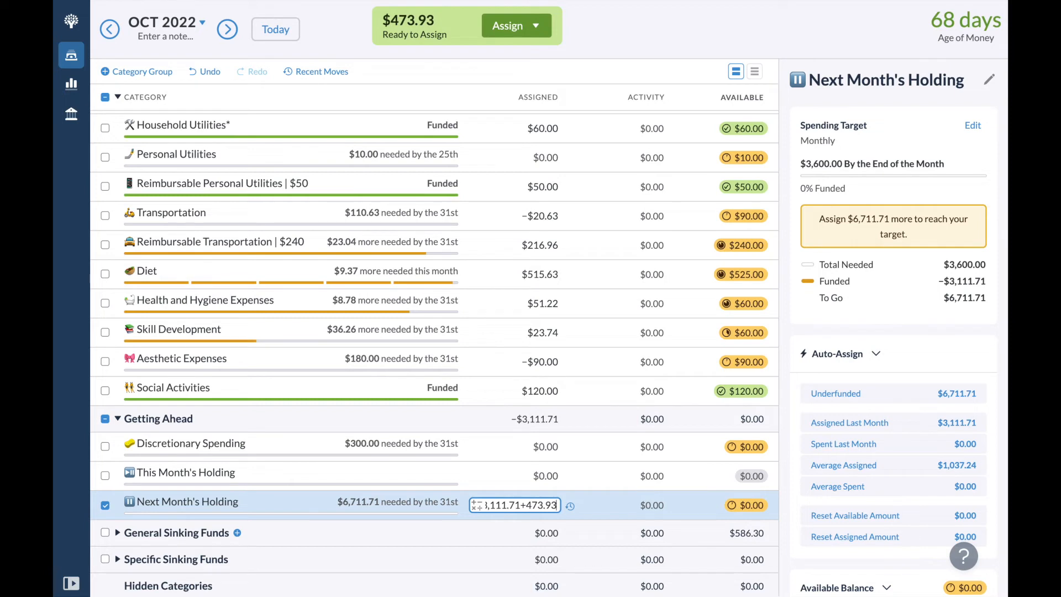
pyautogui.press('Return')
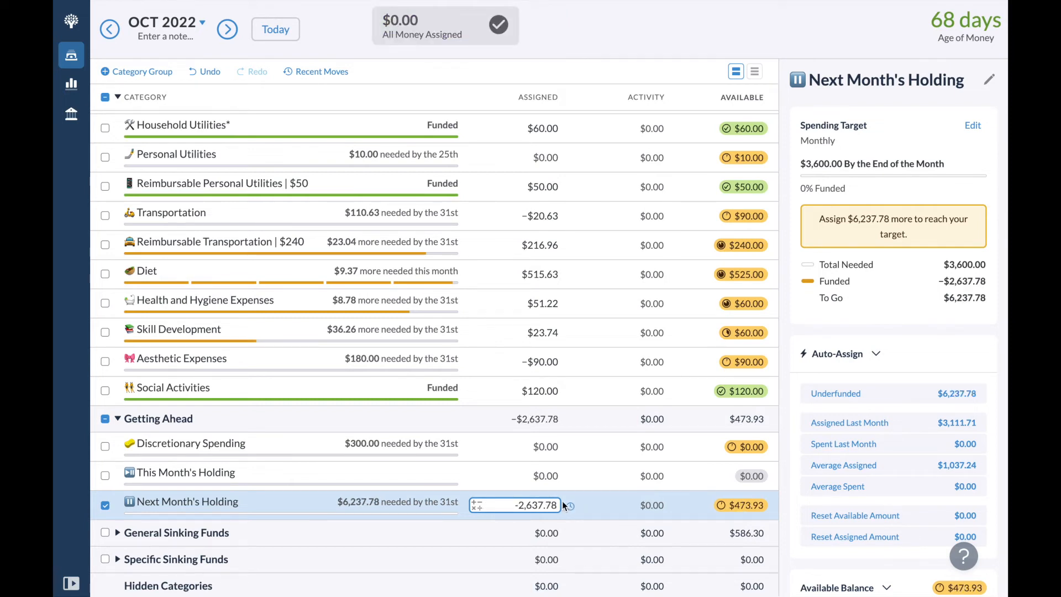
pyautogui.click(205, 72)
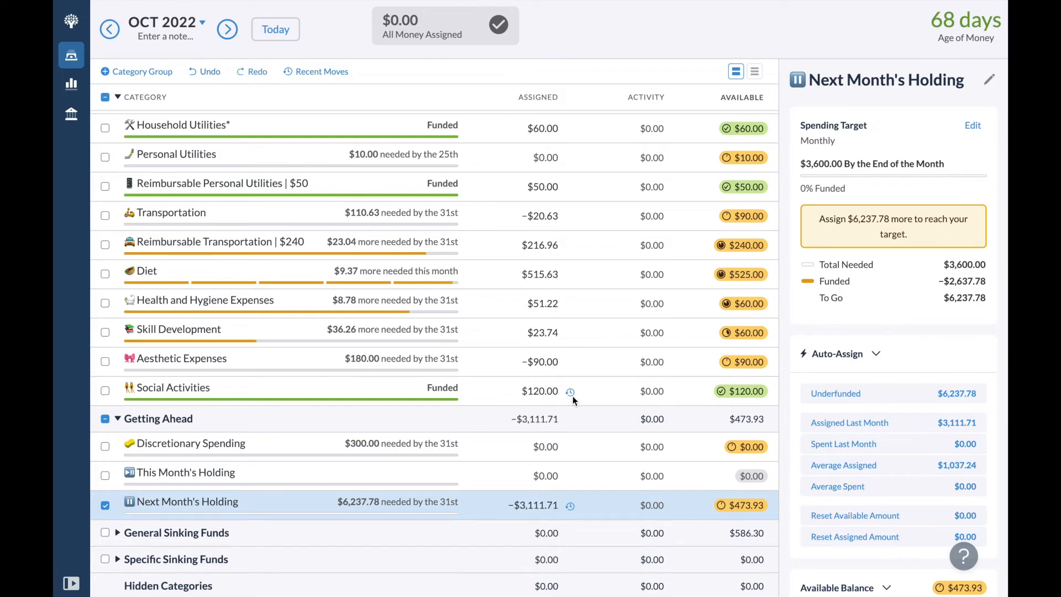
# Step: Assign $300 to Discretionary Spending in the Getting Ahead group
pyautogui.click(539, 447)
pyautogui.write('3000')
pyautogui.press('BackSpace')
# Step: Add 173.93 to the amount assigned to Next Month's Holding and deselect the category
pyautogui.click(553, 505)
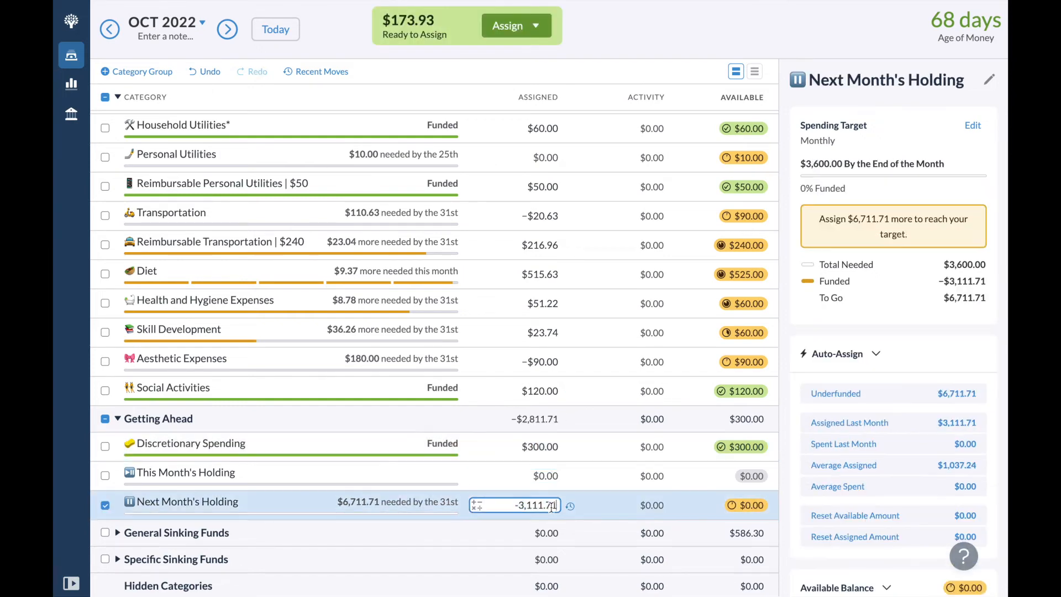
pyautogui.press('End')
pyautogui.write('+173.93')
pyautogui.press('Return')
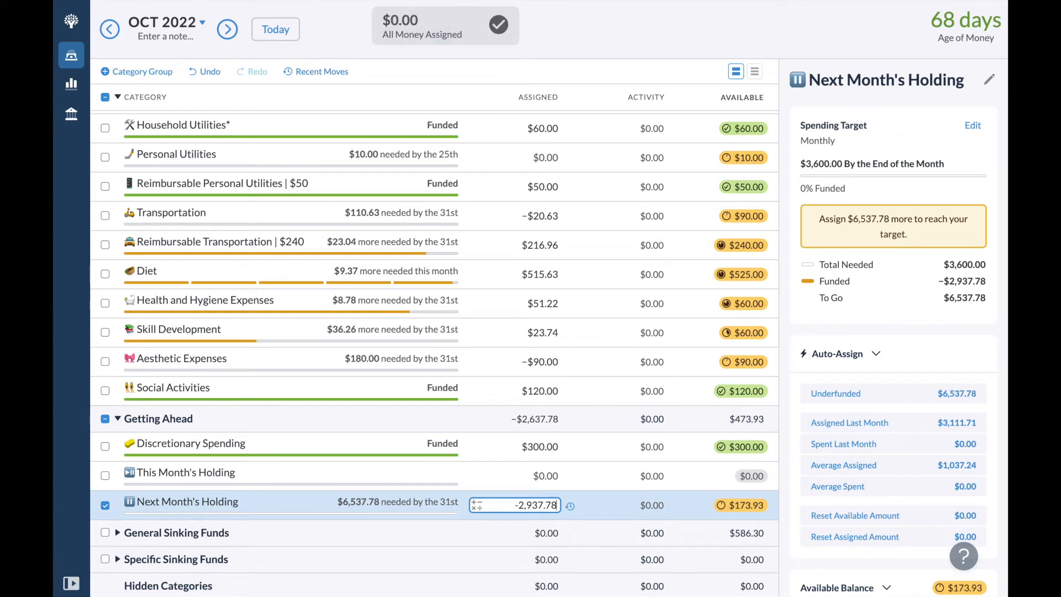
pyautogui.click(108, 499)
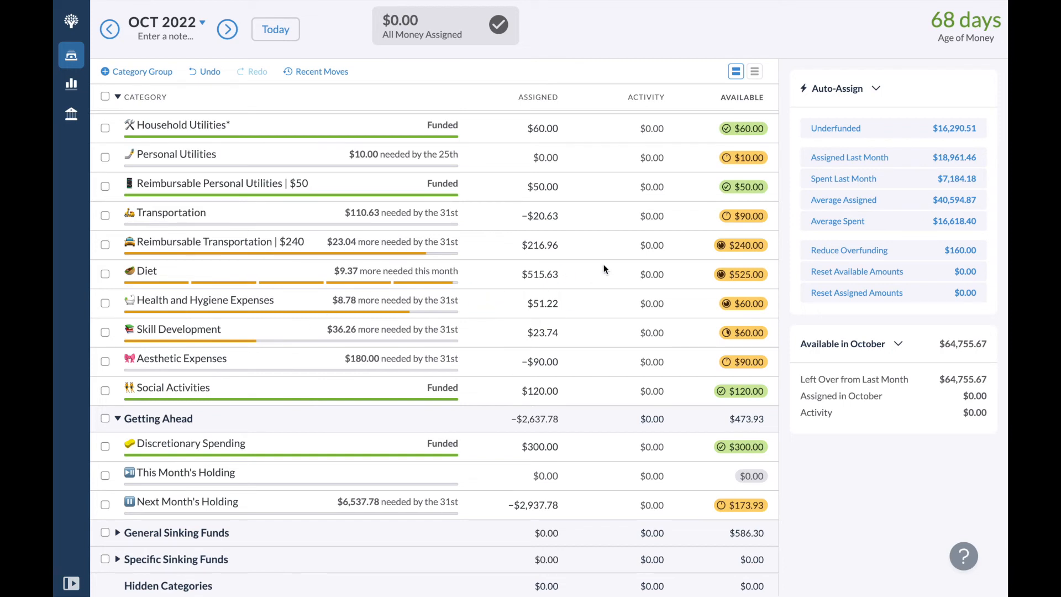
pyautogui.scroll(1, 604, 265)
pyautogui.scroll(1, 604, 266)
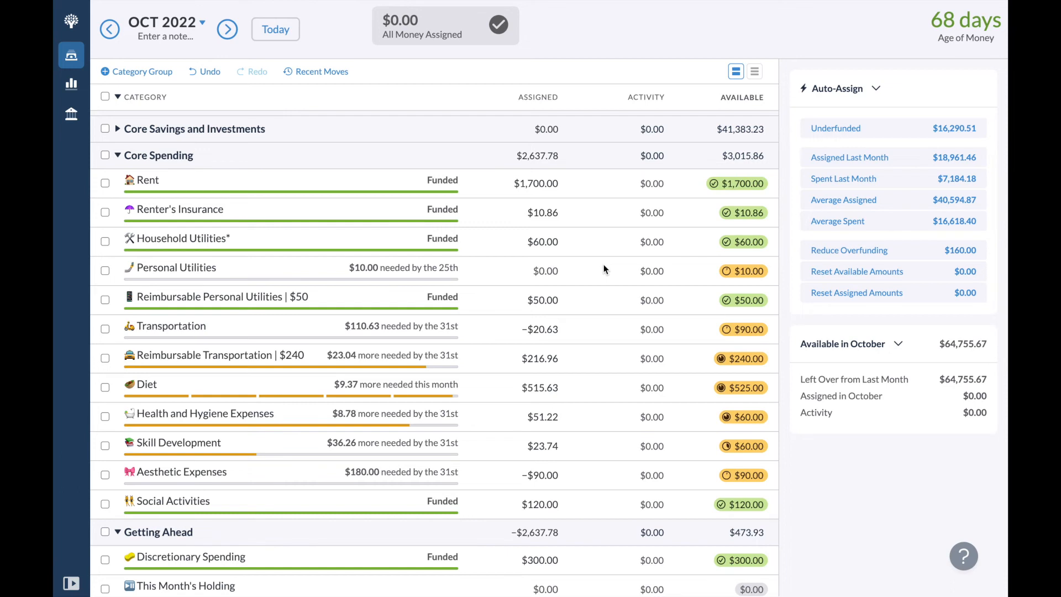
pyautogui.scroll(-1, 603, 266)
pyautogui.click(554, 235)
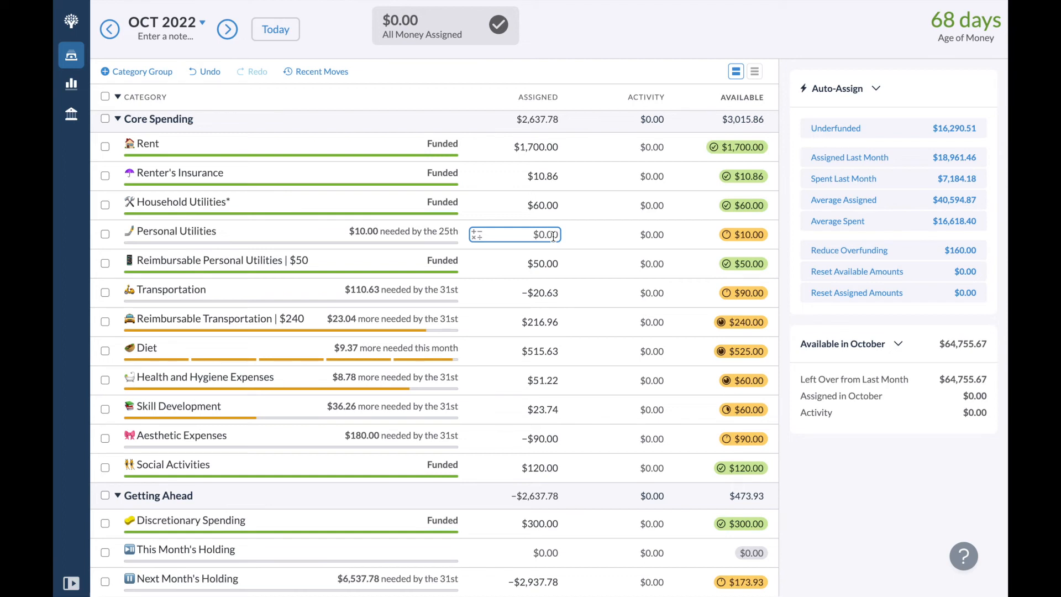
# Step: Move $10.00 from Personal Utilities to This Month's Holding in the Getting Ahead group
pyautogui.click(754, 238)
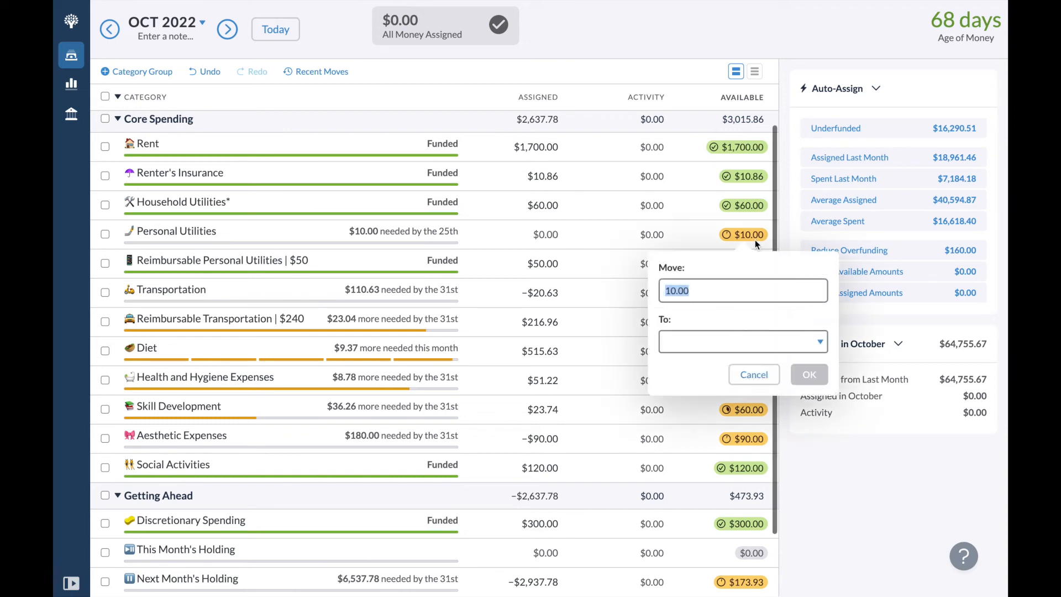
pyautogui.click(665, 291)
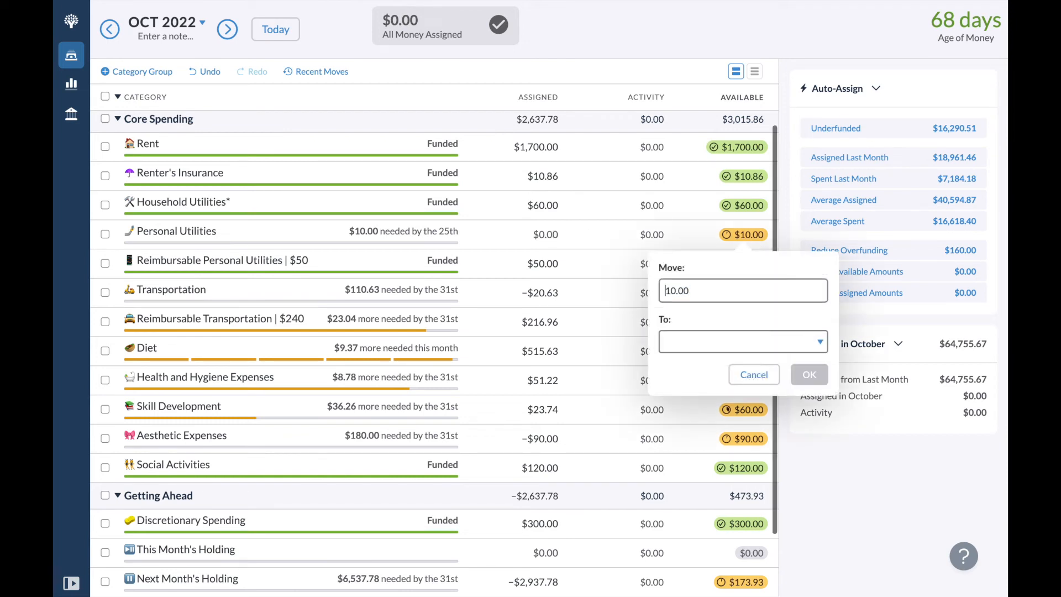
pyautogui.click(712, 344)
pyautogui.write('this')
pyautogui.press('Return')
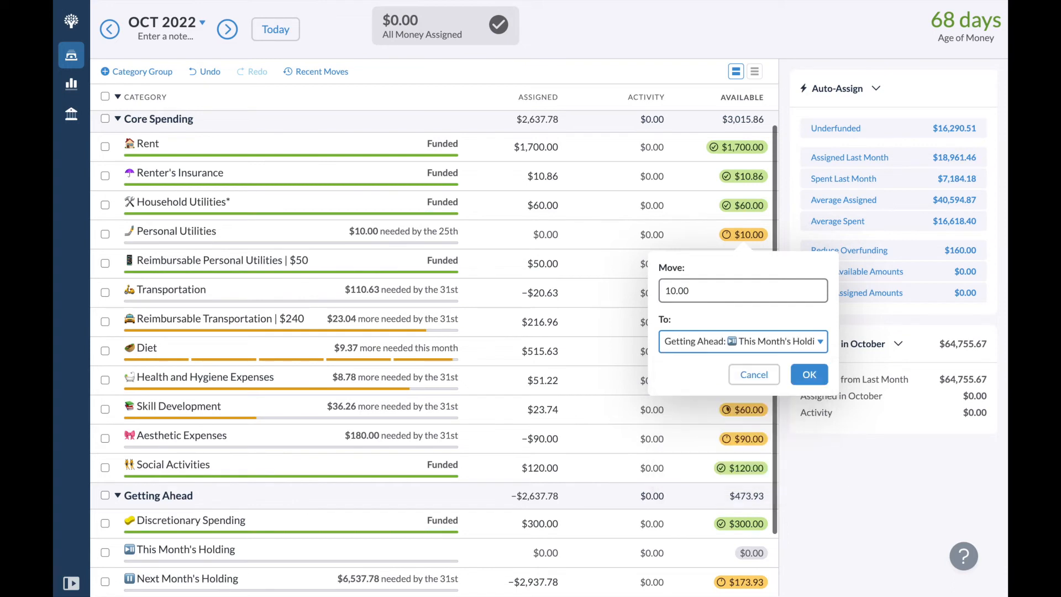
pyautogui.press('Return')
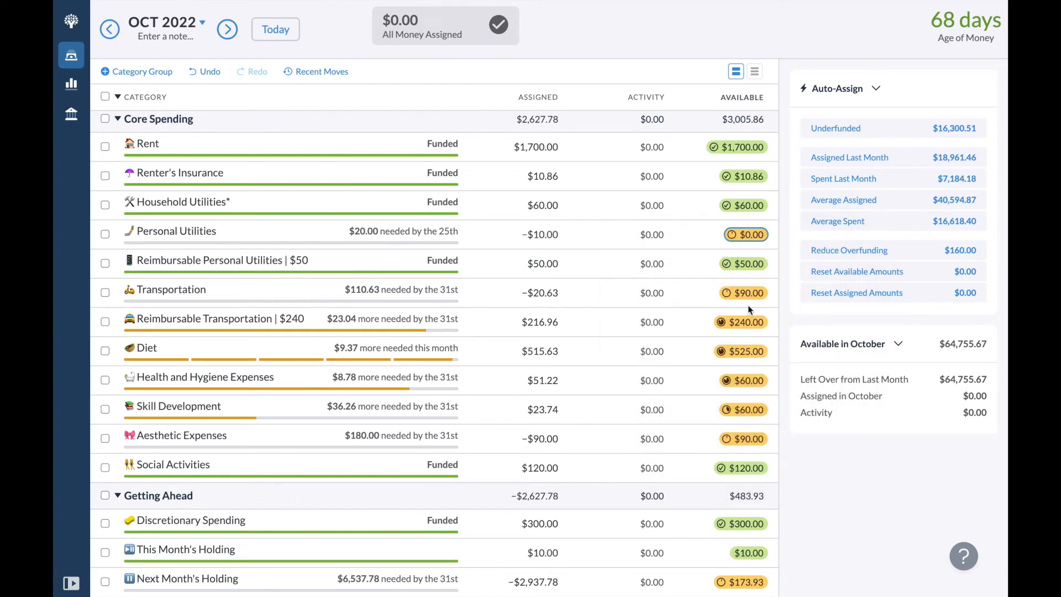
# Step: Move $45 of the money available in Transportation to This Month's Holding
pyautogui.scroll(-1, 748, 304)
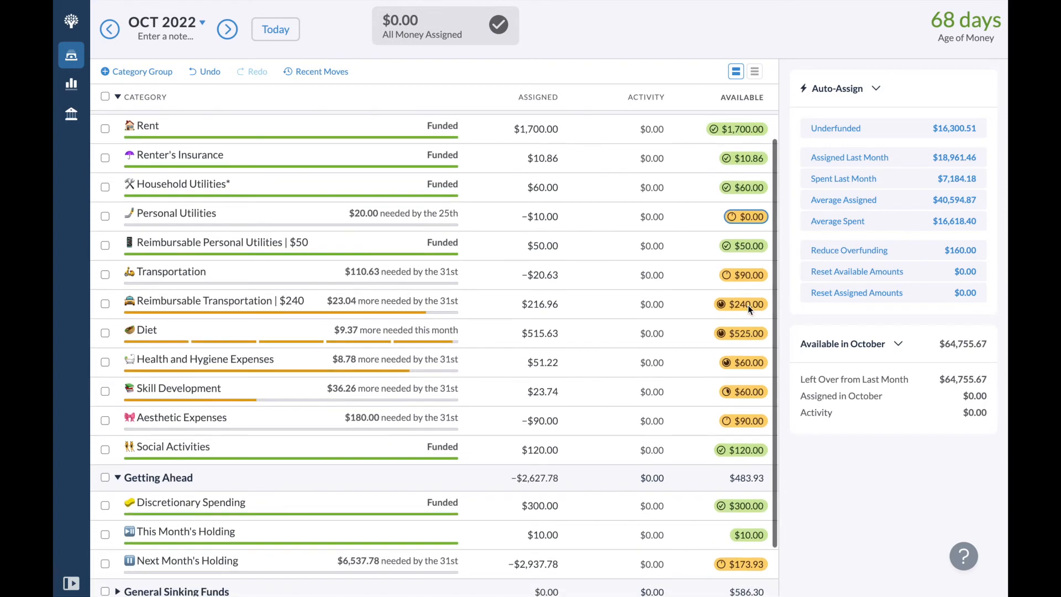
pyautogui.click(748, 274)
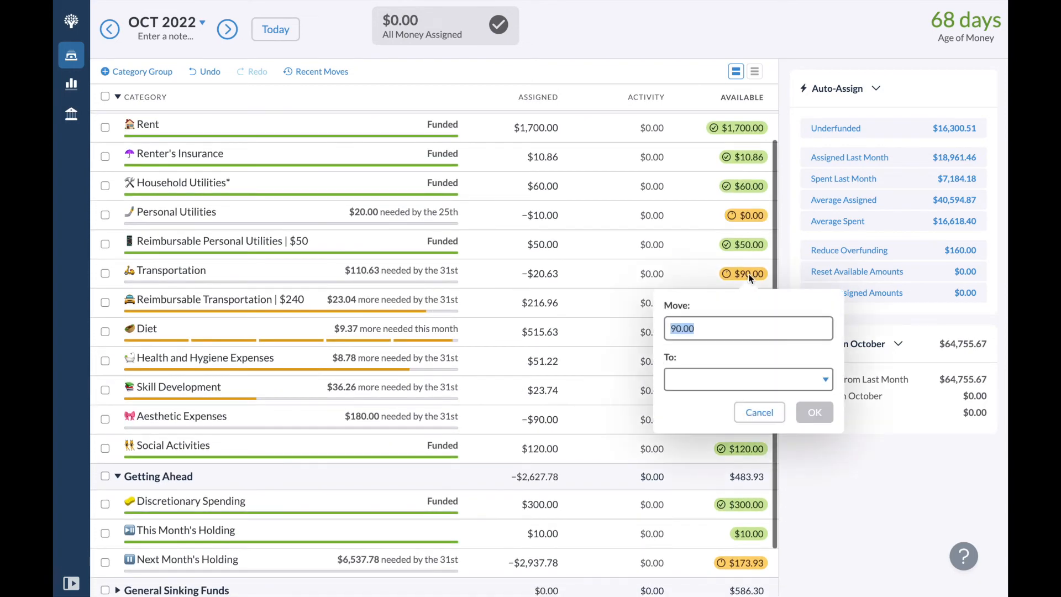
pyautogui.press('Right')
pyautogui.press('BackSpace')
pyautogui.press('BackSpace')
pyautogui.press('BackSpace')
pyautogui.press('BackSpace')
pyautogui.press('BackSpace')
pyautogui.write('45')
pyautogui.click(712, 381)
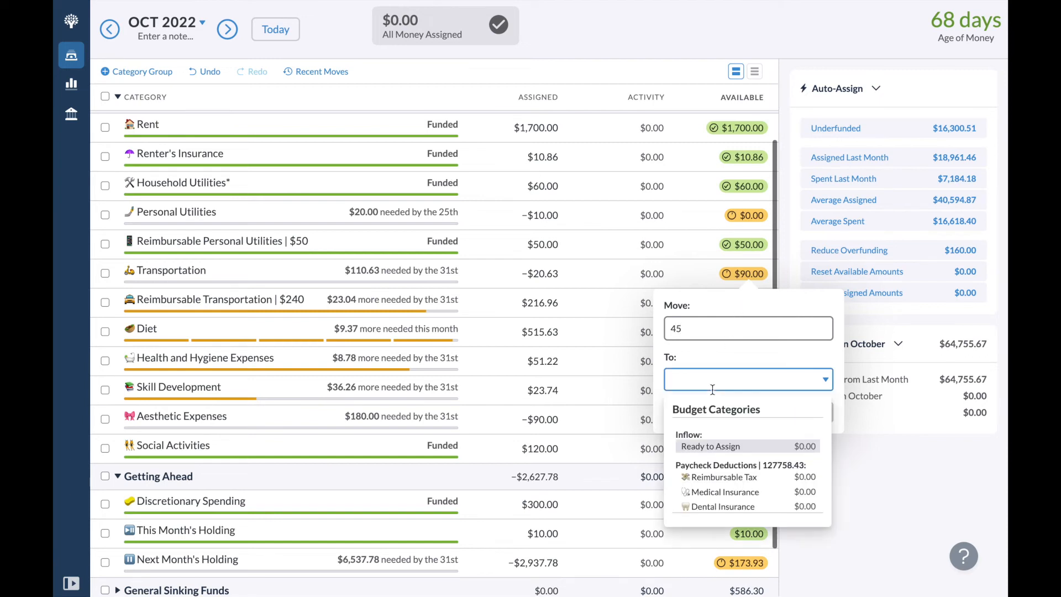
pyautogui.write('this')
pyautogui.click(720, 449)
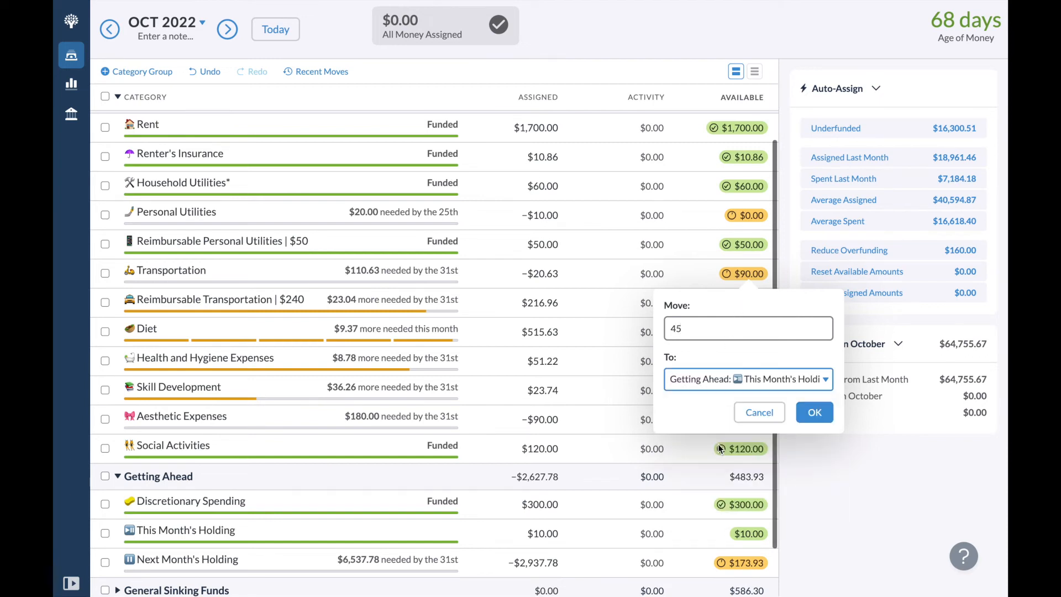
pyautogui.click(816, 414)
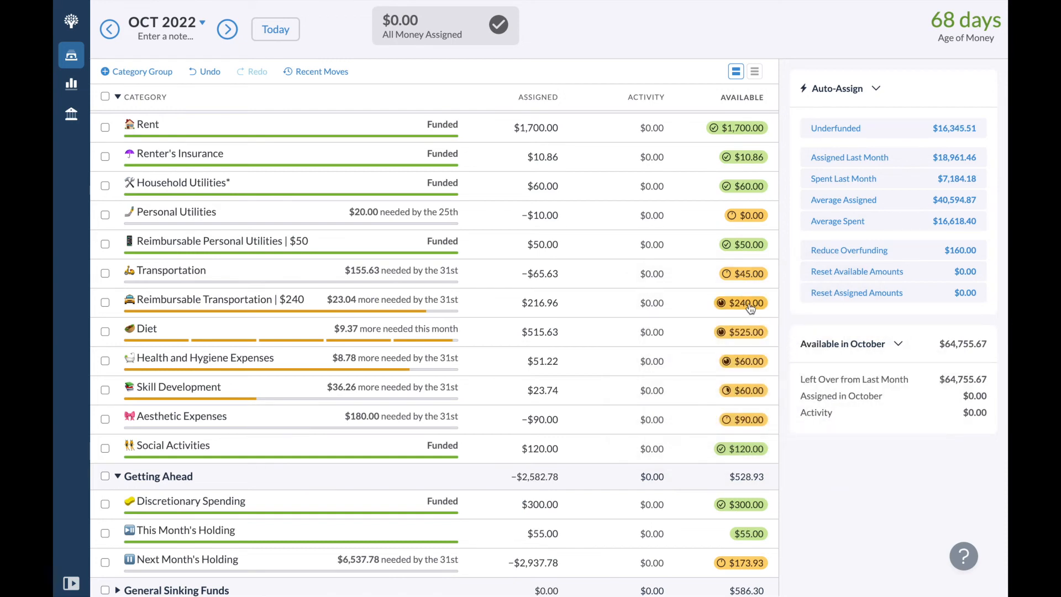
# Step: Move $420 of the money available in Diet to This Month's Holding
pyautogui.moveTo(749, 308)
pyautogui.moveTo(761, 343)
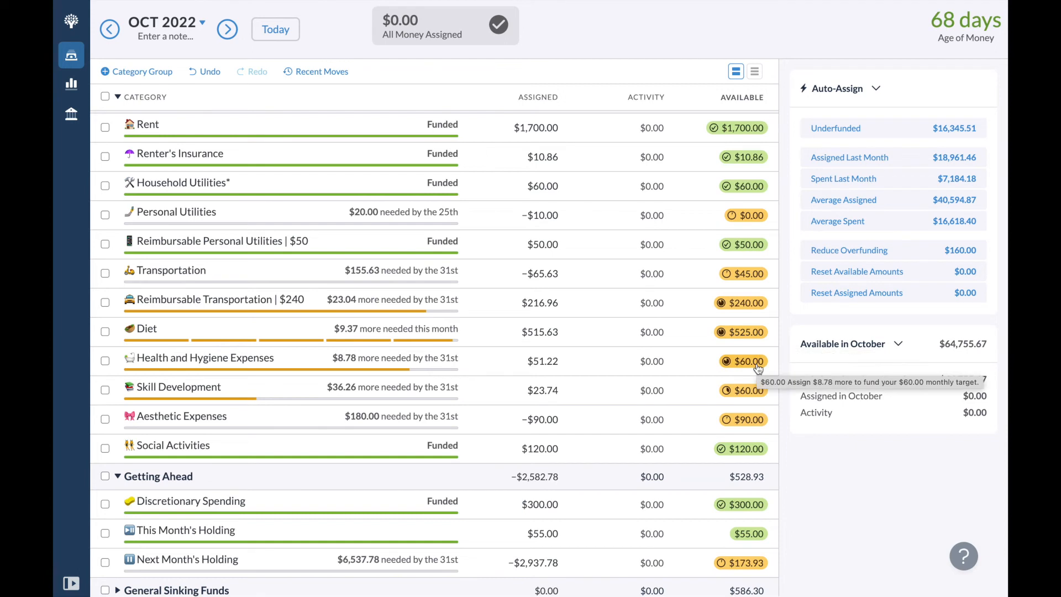
pyautogui.moveTo(760, 396)
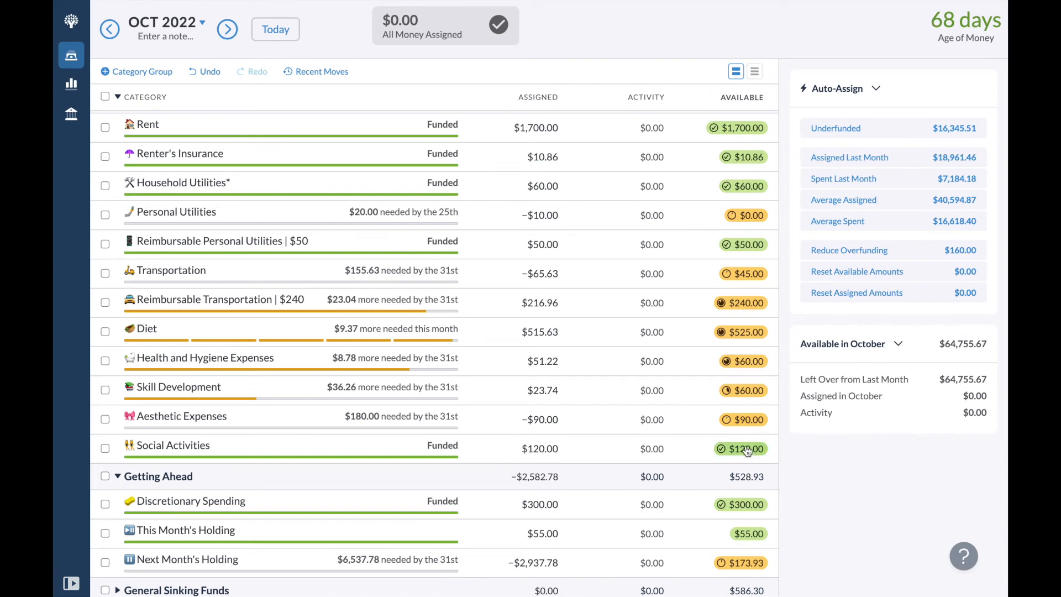
pyautogui.moveTo(748, 452)
pyautogui.click(745, 331)
pyautogui.click(714, 391)
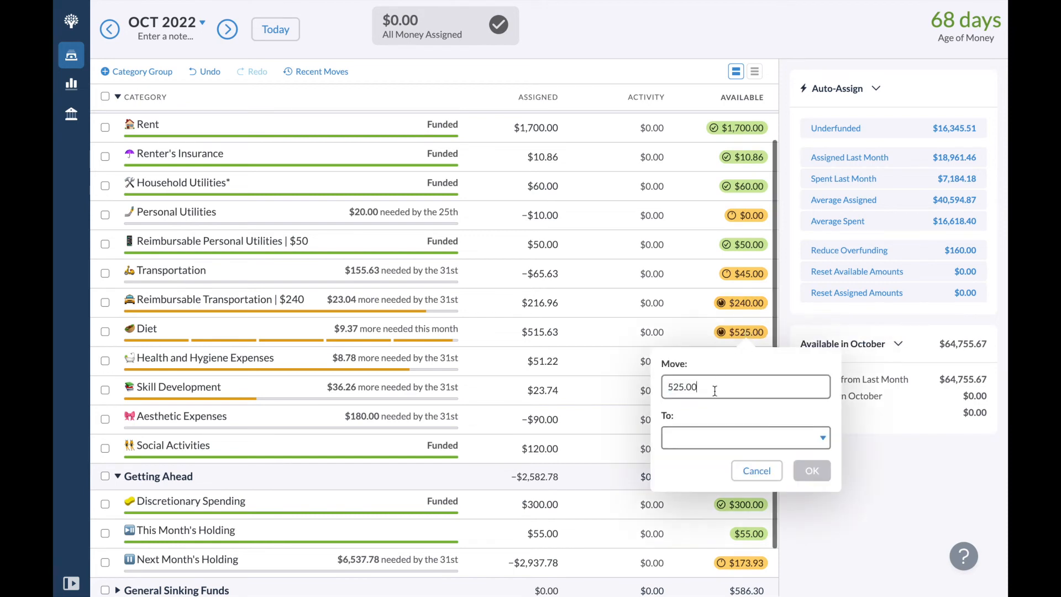
pyautogui.press('BackSpace')
pyautogui.press('BackSpace')
pyautogui.press('BackSpace')
pyautogui.press('BackSpace')
pyautogui.press('BackSpace')
pyautogui.press('BackSpace')
pyautogui.write('420')
pyautogui.click(693, 440)
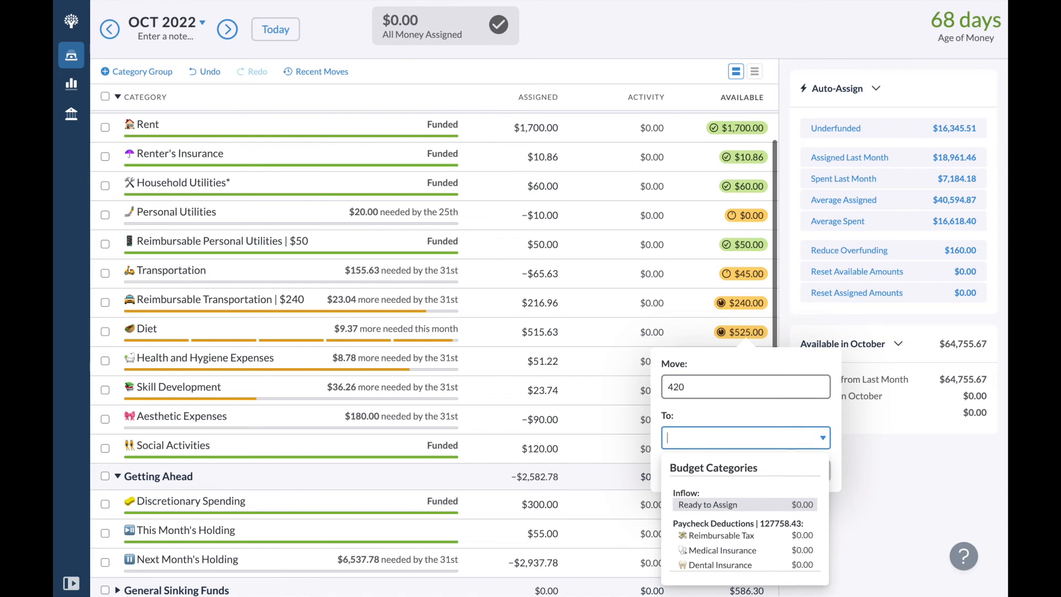
pyautogui.write('this')
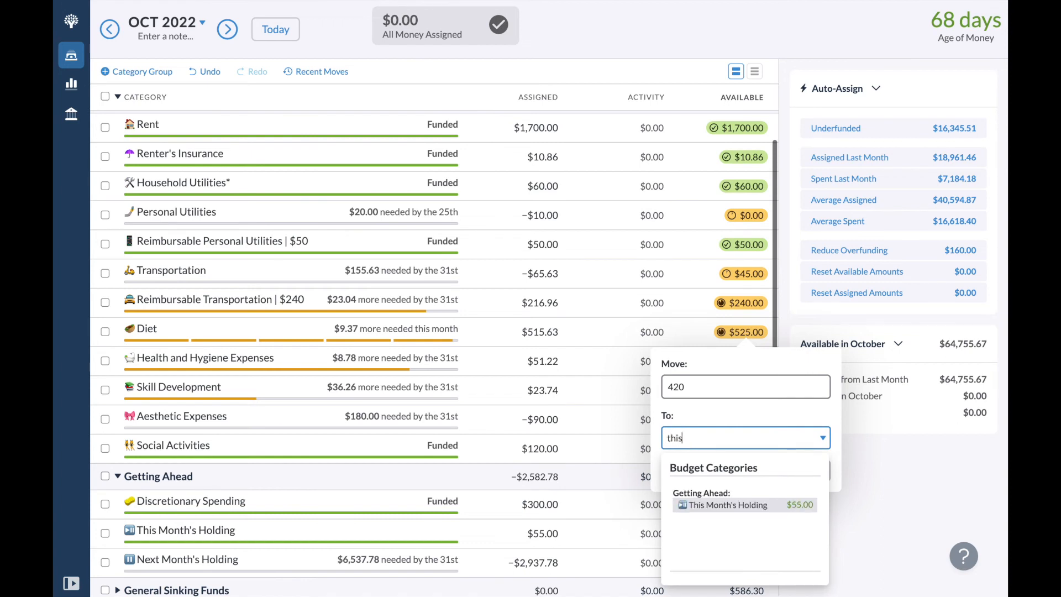
pyautogui.click(741, 505)
pyautogui.click(818, 474)
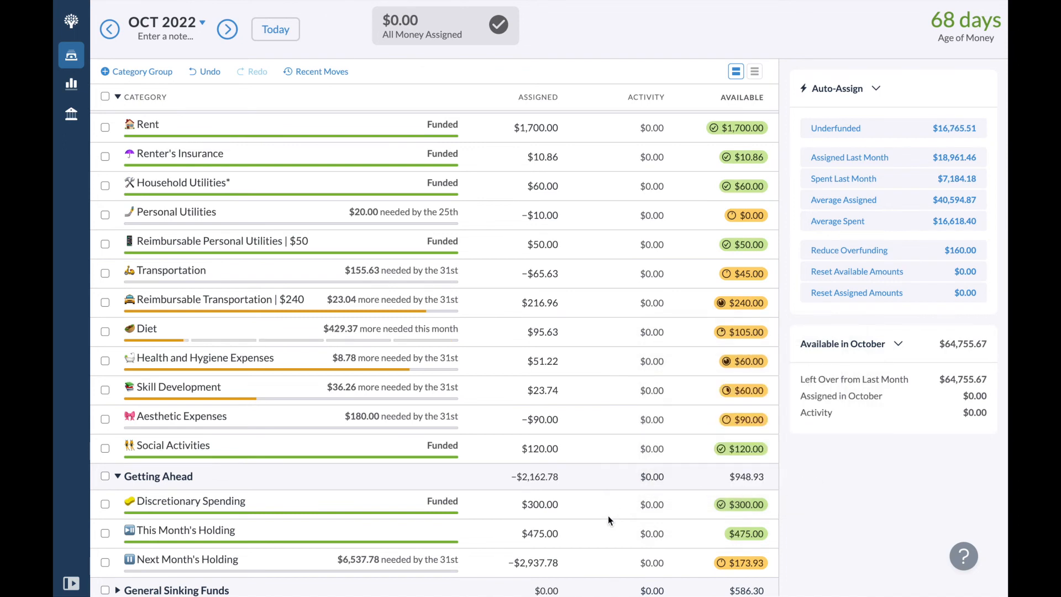
# Step: Select the This Month's Holding category and clear all the existing text from its notes
pyautogui.scroll(1, 608, 516)
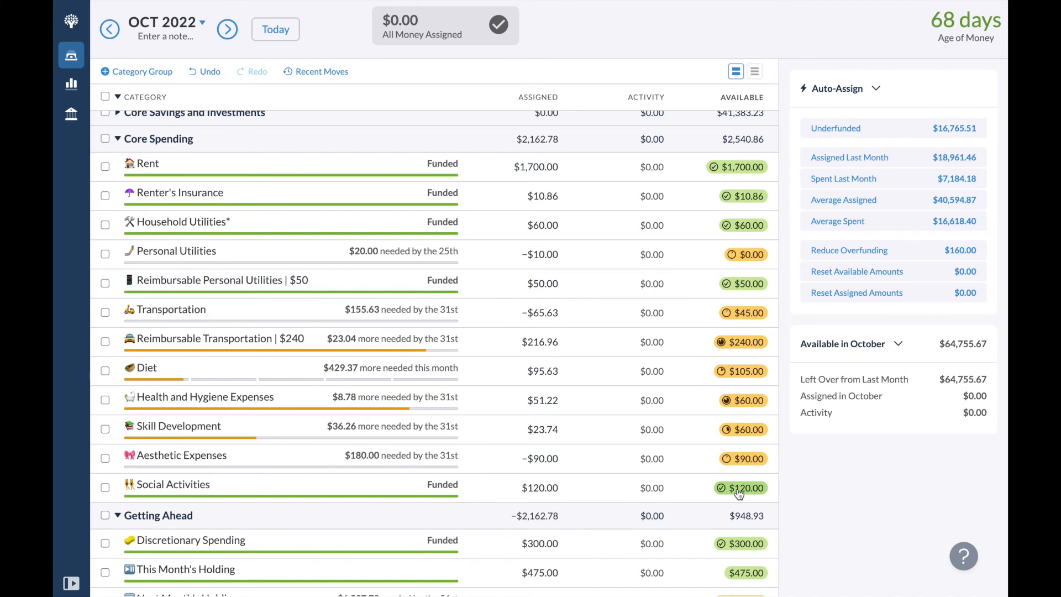
pyautogui.moveTo(738, 493)
pyautogui.scroll(-2, 668, 465)
pyautogui.click(615, 473)
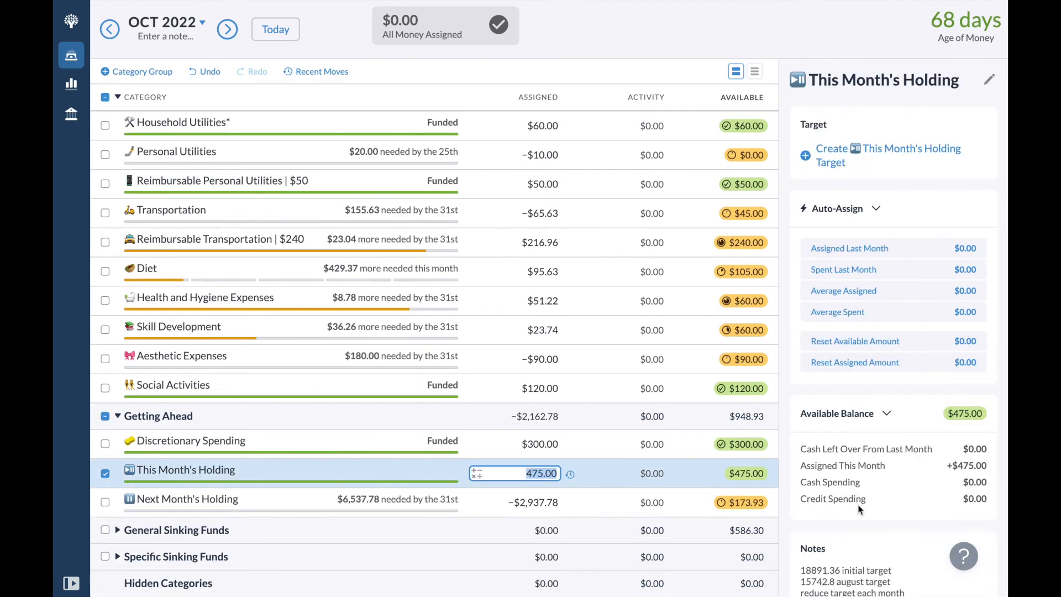
pyautogui.scroll(-1, 861, 509)
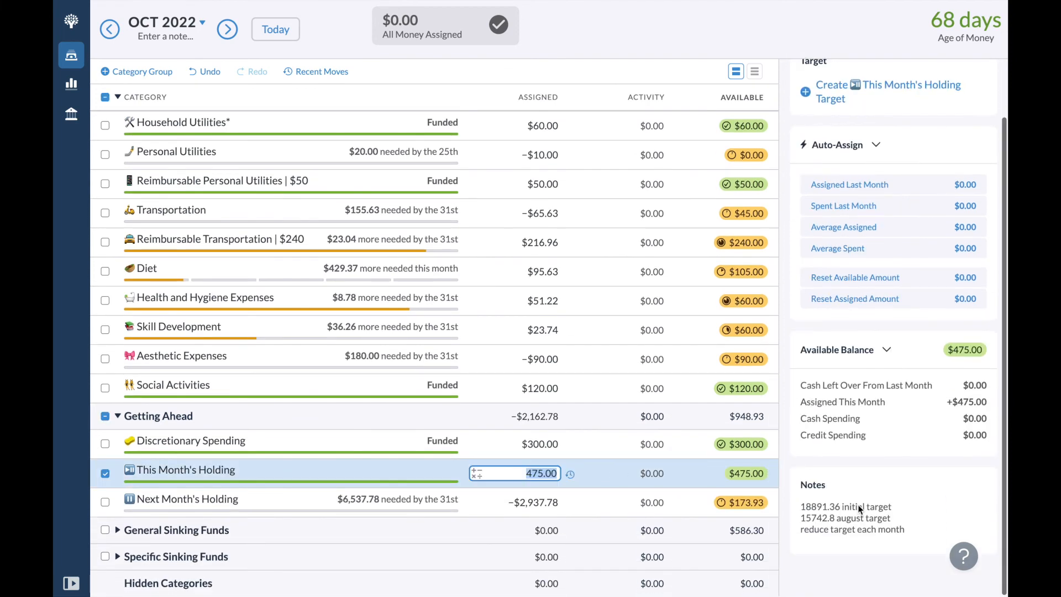
pyautogui.click(907, 531)
pyautogui.moveTo(906, 531); pyautogui.dragTo(812, 505)
pyautogui.click(812, 505)
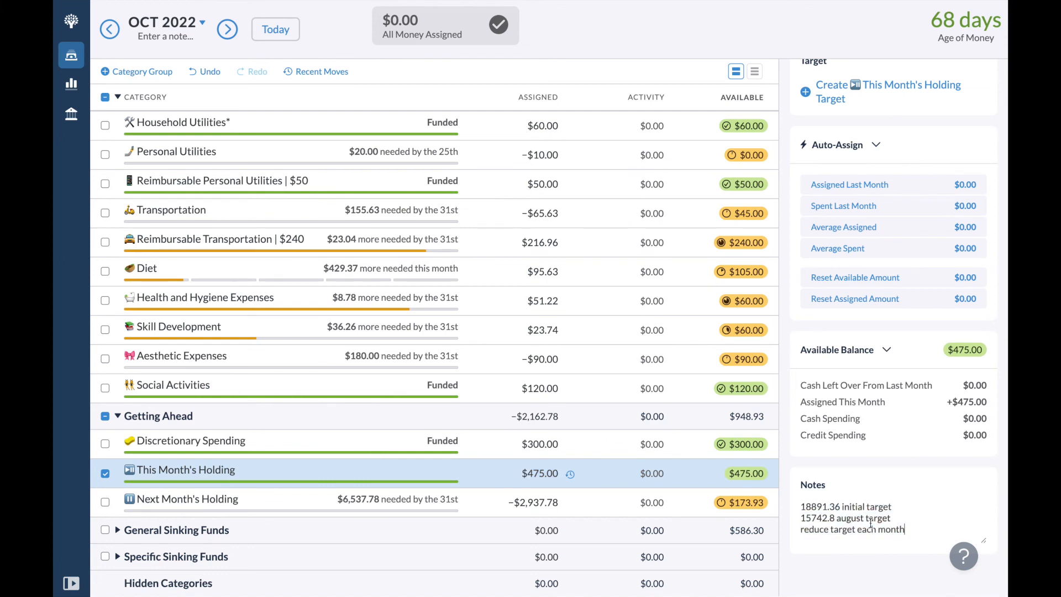
pyautogui.moveTo(906, 531); pyautogui.dragTo(791, 508)
pyautogui.press('BackSpace')
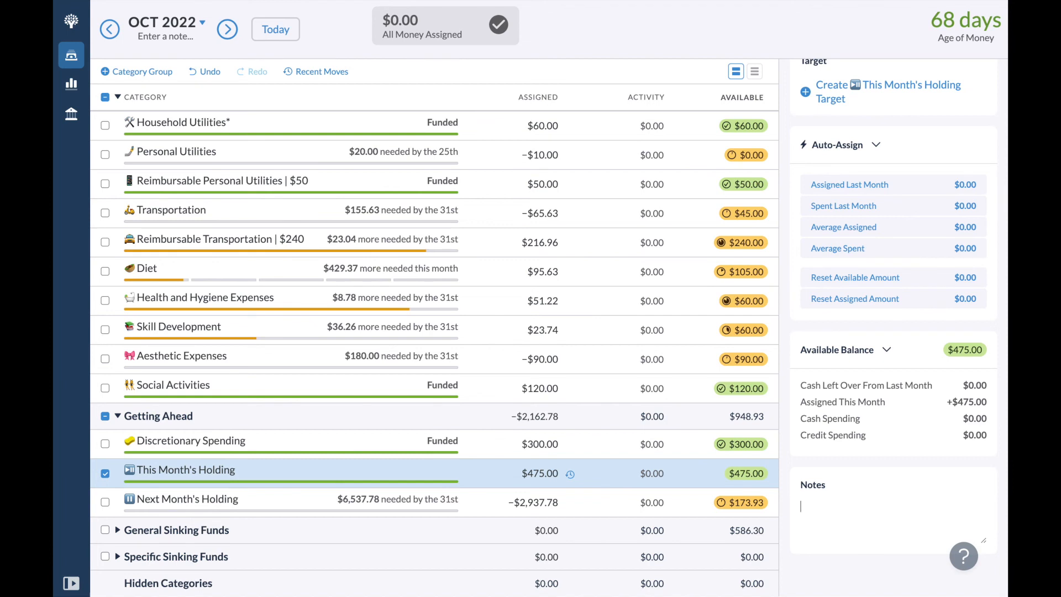
# Step: Write three lines in the This Month's Holding notes: "10 personal utilities", "45 transportation" and "420 for 4 weeks of diet"
pyautogui.write('10 personal utilities')
pyautogui.press('Return')
pyautogui.scroll(2, 585, 326)
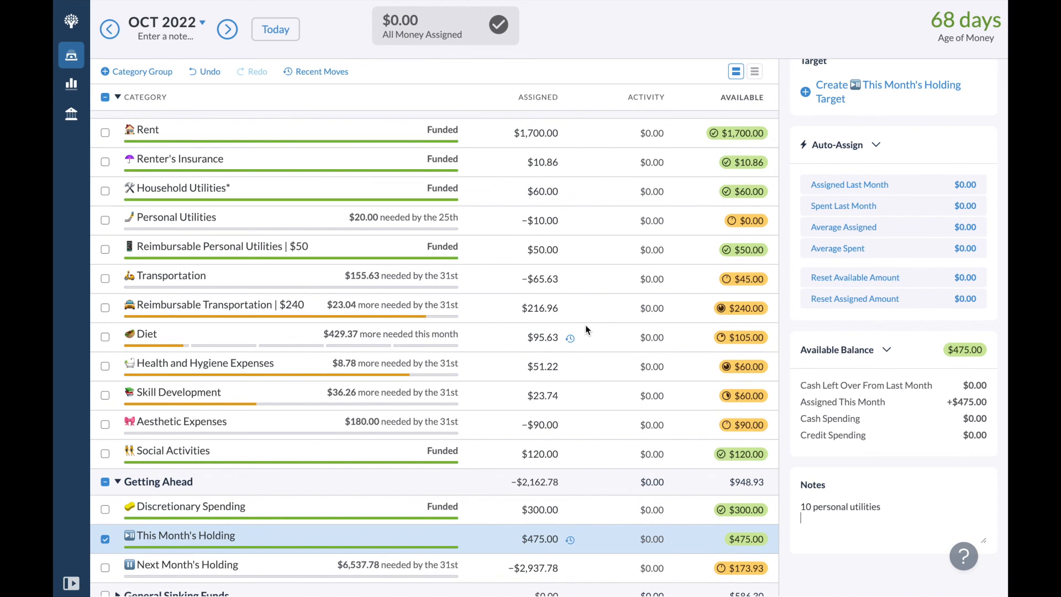
pyautogui.write('45')
pyautogui.write(' transpo')
pyautogui.write('rtation')
pyautogui.write('4')
pyautogui.write('20 for')
pyautogui.write(' 4')
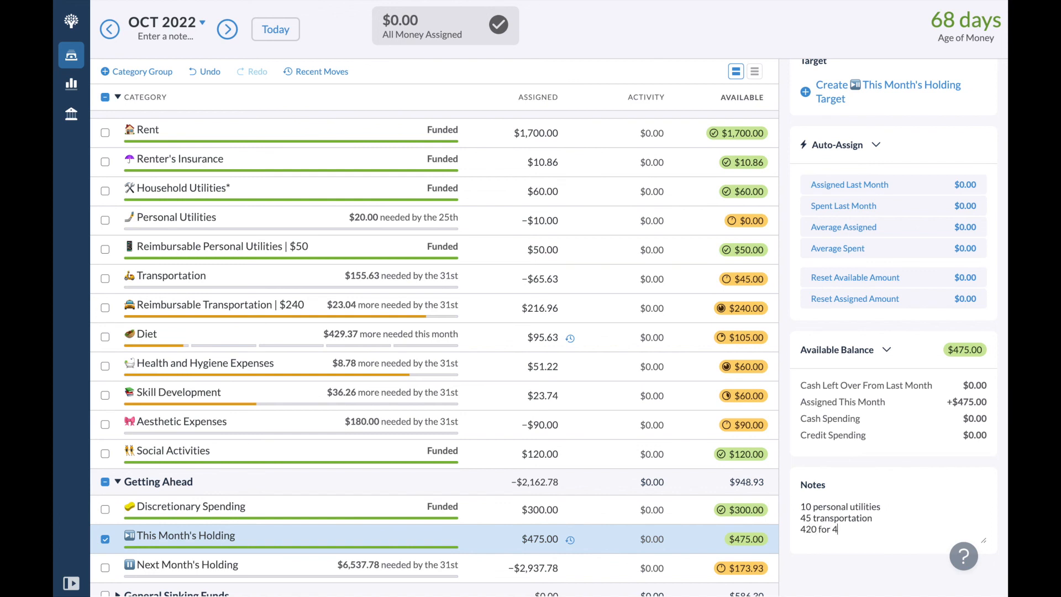
pyautogui.write(' weeks of diet')
pyautogui.click(923, 550)
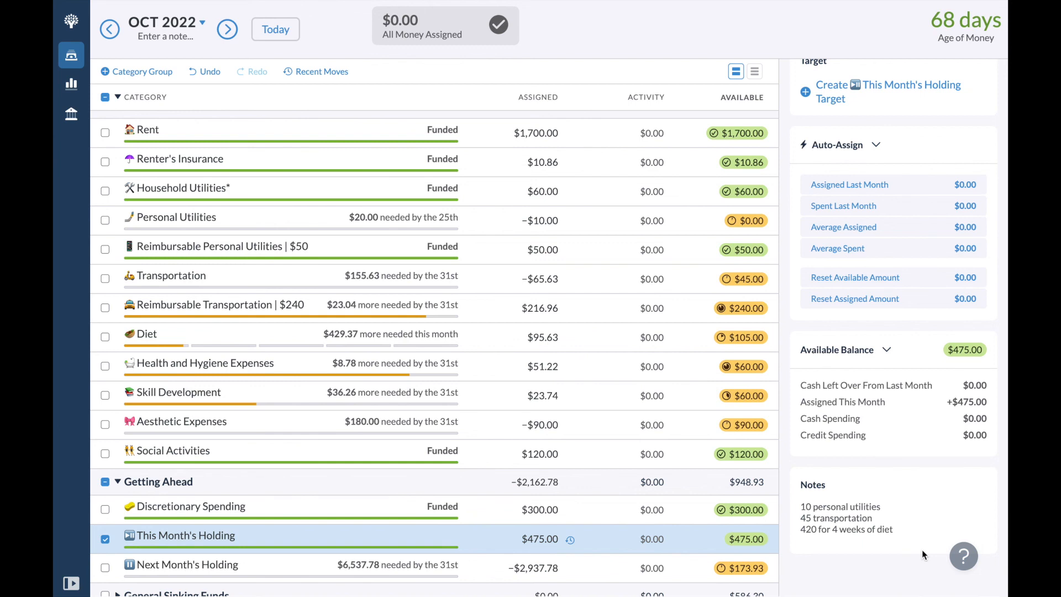